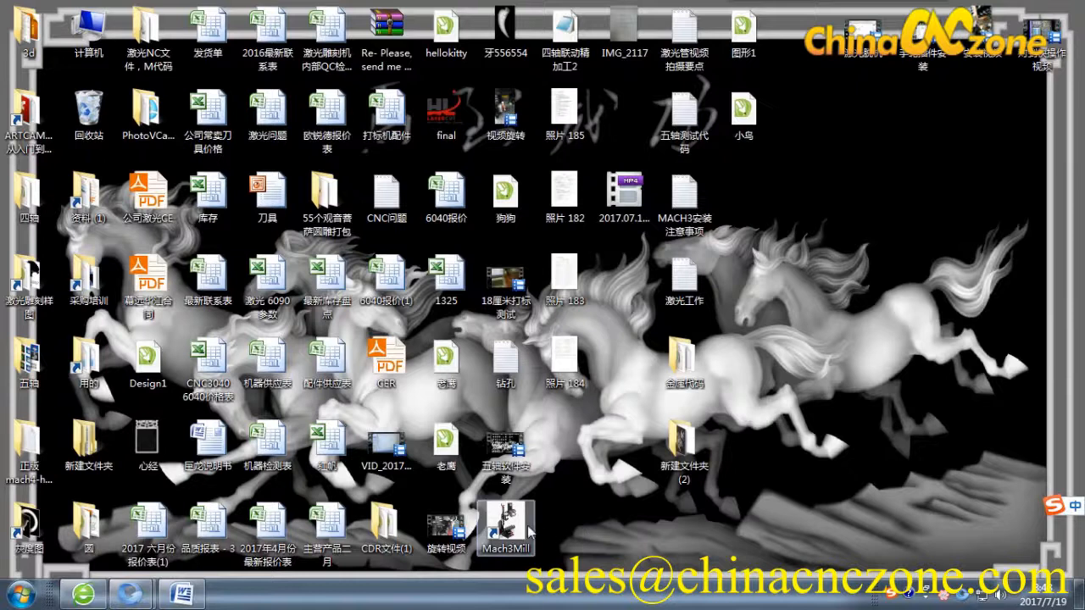
Launch Mach3Mill and apply a kernel speed of 35000Hz in the Ports & Pins configuration
{"action": "double_click", "coordinate": [515, 521]}
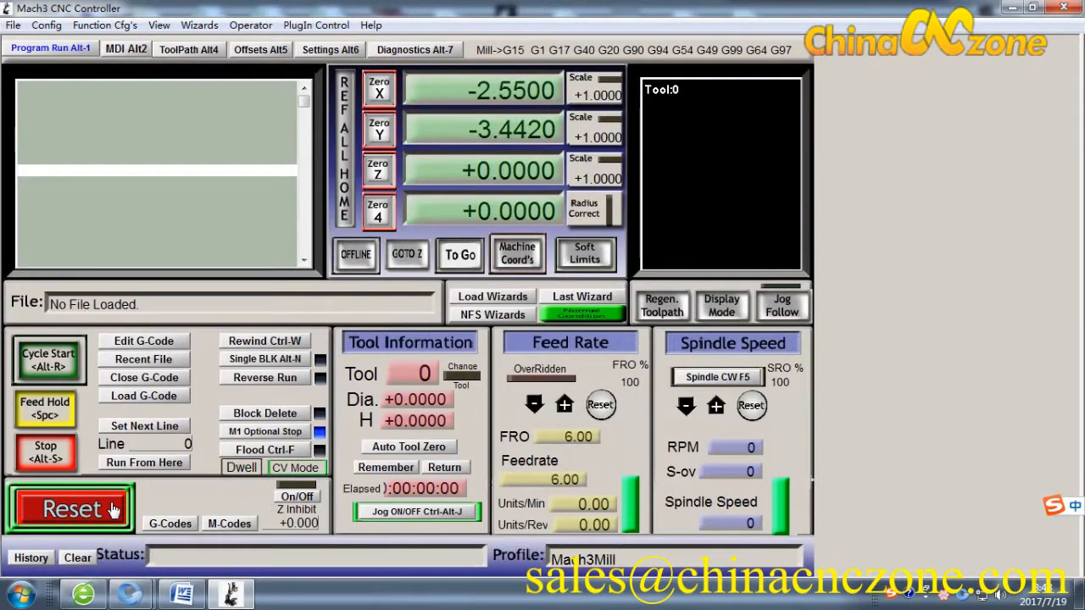
{"action": "left_click", "coordinate": [46, 25]}
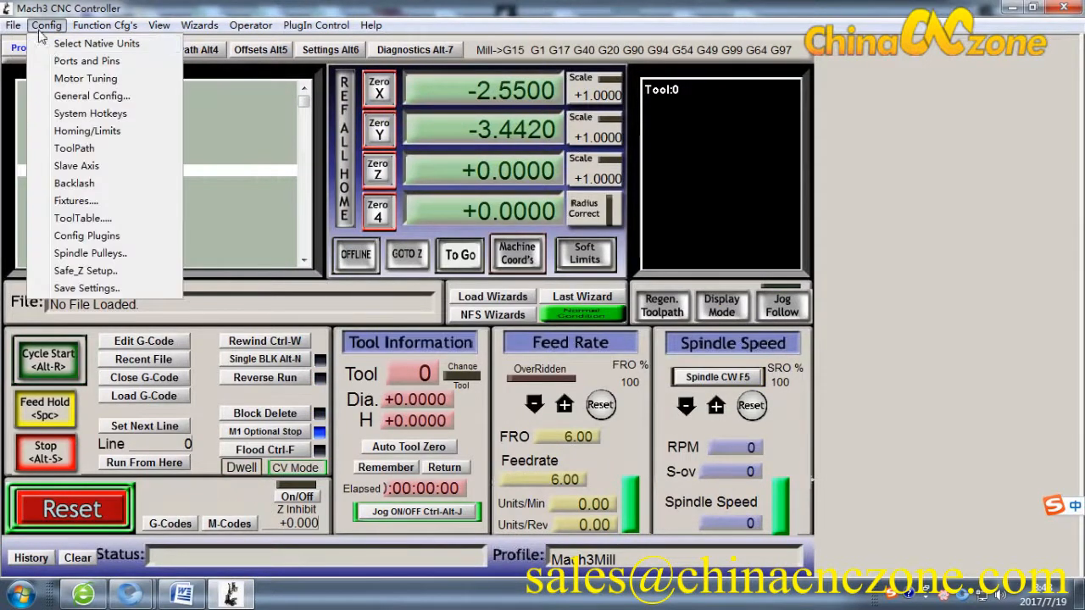
{"action": "left_click", "coordinate": [77, 61]}
{"action": "left_click", "coordinate": [351, 309]}
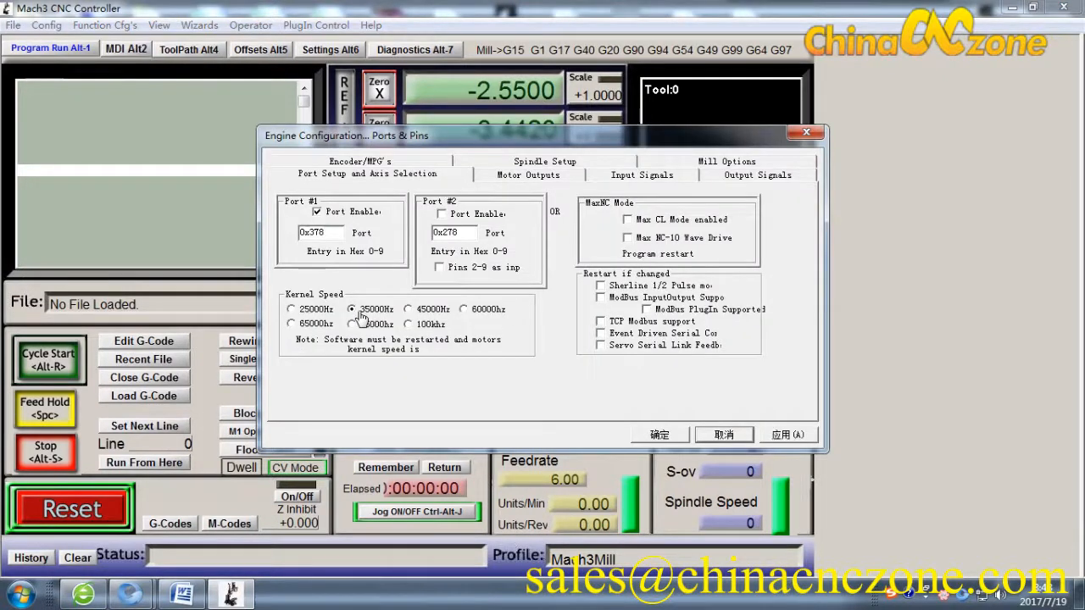
{"action": "left_click", "coordinate": [787, 435]}
Enable the A Axis and B Axis in the motor outputs configuration
{"action": "left_click", "coordinate": [510, 179]}
{"action": "left_click", "coordinate": [364, 298]}
{"action": "left_click", "coordinate": [367, 314]}
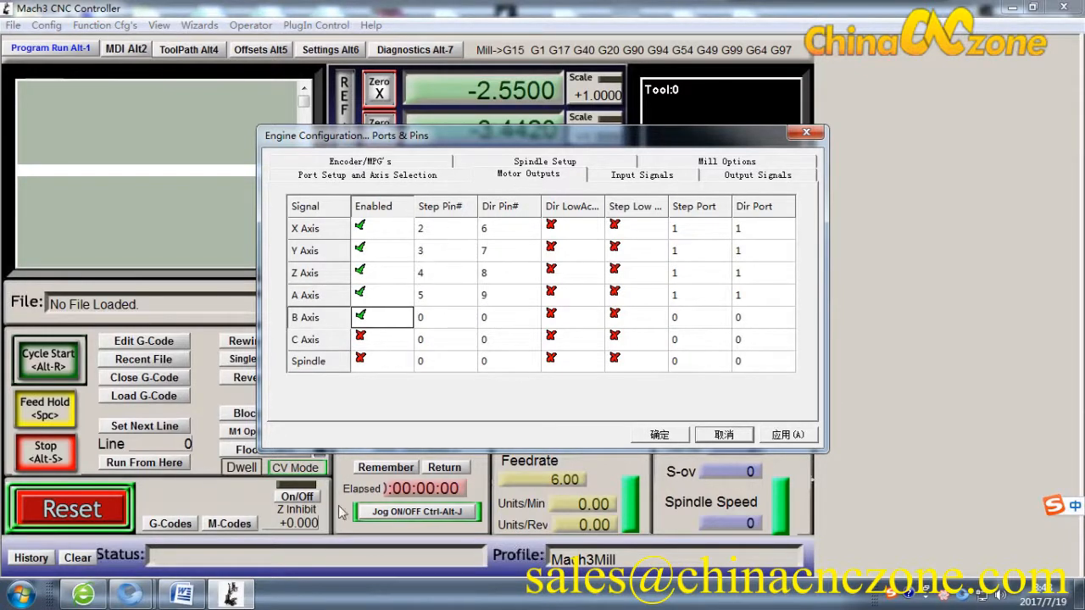
Look up the motor output pins in the Word manual and set the X Axis to step pin 8 and dir pin 9
{"action": "left_click", "coordinate": [181, 595]}
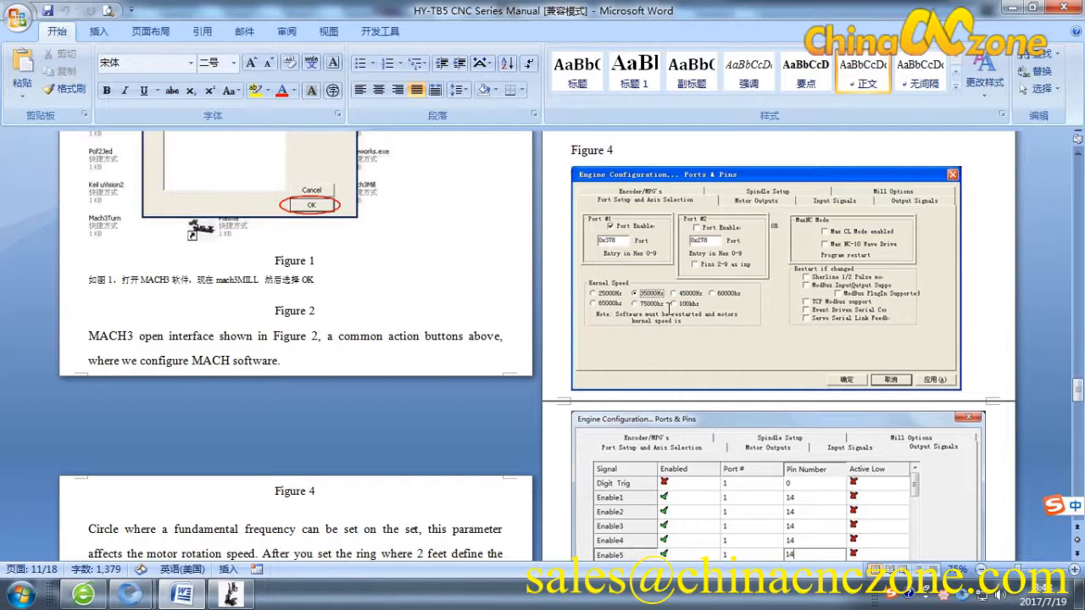
{"action": "left_click_drag", "start_coordinate": [1078, 376], "coordinate": [1079, 405]}
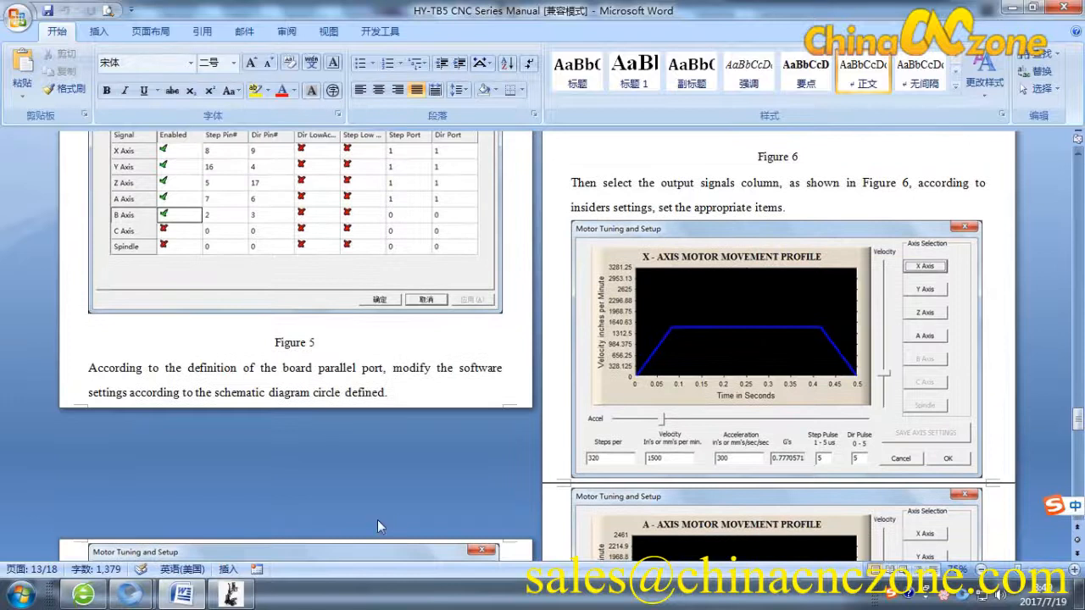
{"action": "left_click", "coordinate": [239, 602]}
{"action": "left_click", "coordinate": [444, 229]}
{"action": "type", "text": "8"}
{"action": "left_click", "coordinate": [501, 235]}
{"action": "type", "text": "9"}
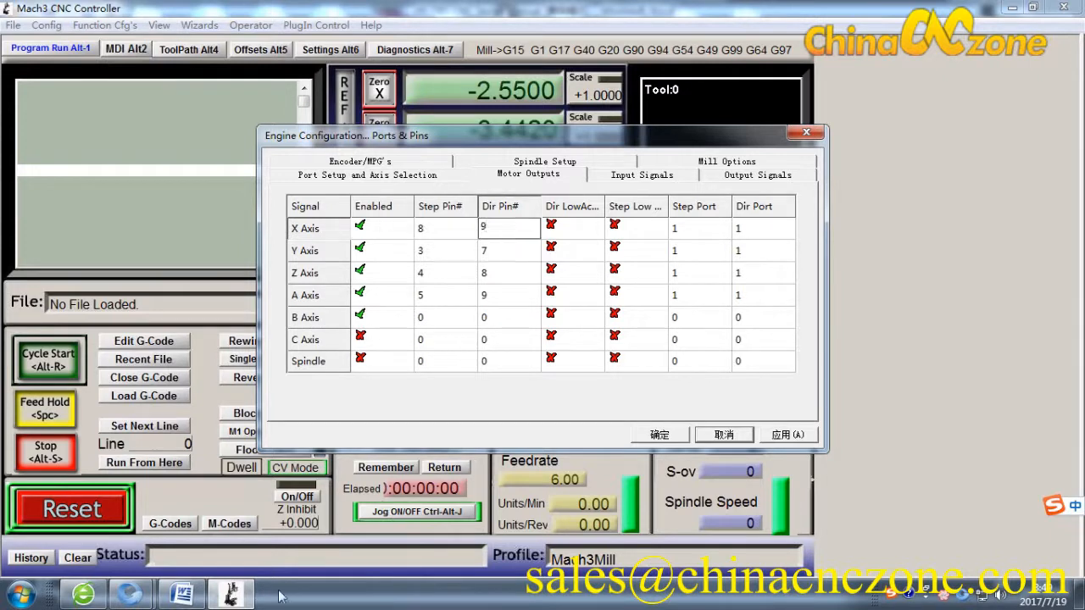
Check the manual's pin table and set the Y Axis to step pin 16 and dir pin 4
{"action": "left_click", "coordinate": [239, 602]}
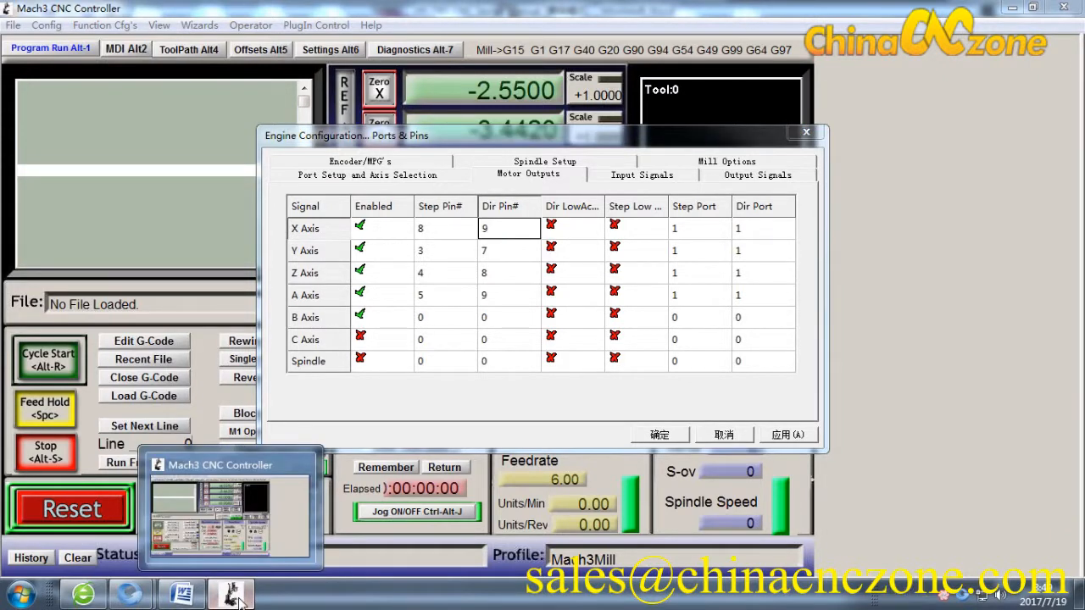
{"action": "left_click", "coordinate": [188, 598]}
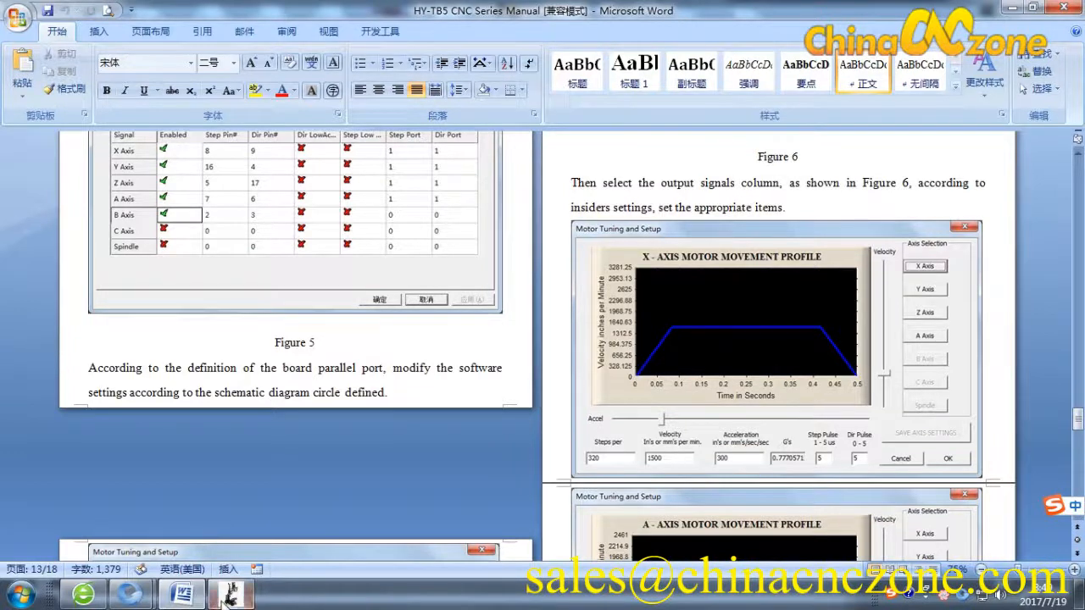
{"action": "left_click", "coordinate": [228, 595]}
{"action": "left_click", "coordinate": [446, 252]}
{"action": "type", "text": "16"}
{"action": "left_click", "coordinate": [514, 255]}
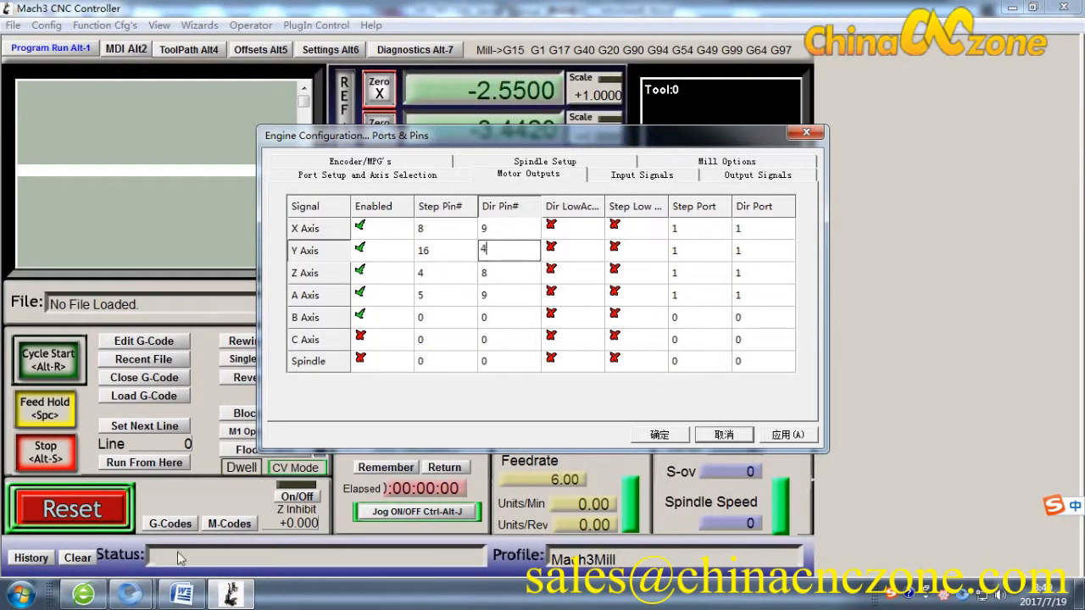
Check the manual's pin table and set the Z Axis to step pin 5 and dir pin 17
{"action": "left_click", "coordinate": [180, 596]}
{"action": "left_click", "coordinate": [229, 595]}
{"action": "left_click", "coordinate": [442, 272]}
{"action": "type", "text": "5"}
{"action": "left_click", "coordinate": [500, 278]}
{"action": "type", "text": "1"}
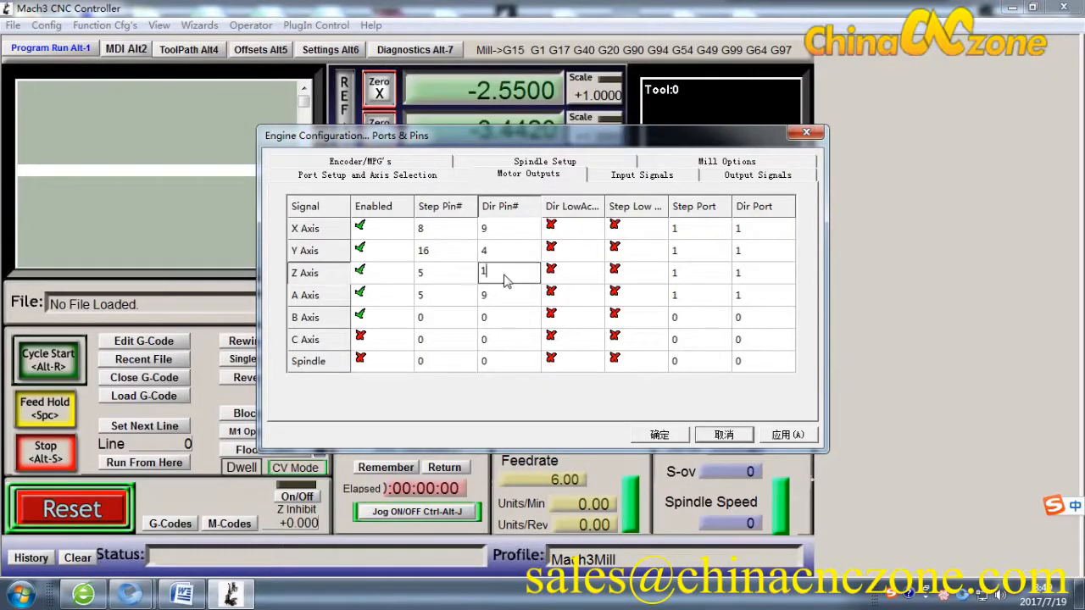
{"action": "type", "text": "7"}
Check the manual's pin table and set the A Axis to step pin 7 and dir pin 6
{"action": "left_click", "coordinate": [182, 596]}
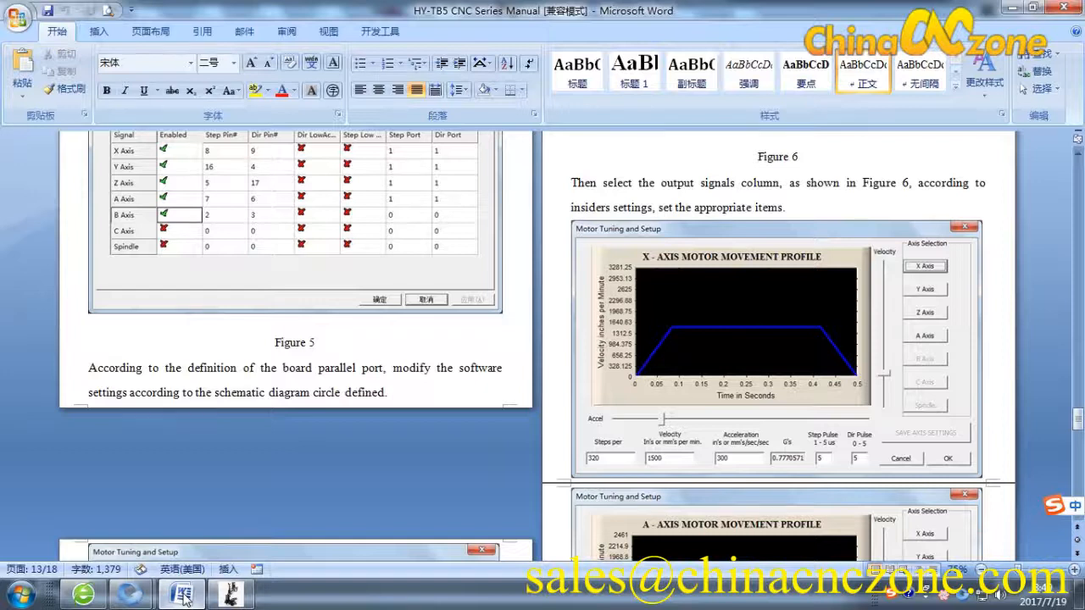
{"action": "left_click", "coordinate": [229, 595]}
{"action": "left_click", "coordinate": [449, 298]}
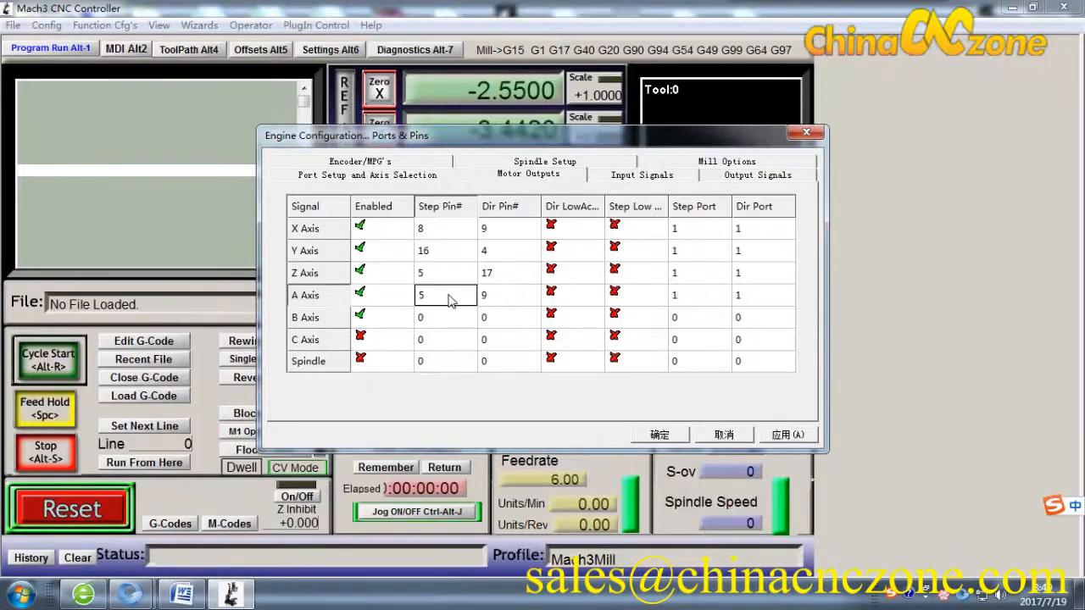
{"action": "type", "text": "7"}
{"action": "left_click", "coordinate": [505, 305]}
{"action": "type", "text": "6"}
Set the B Axis to step pin 2 and dir pin 3, and compare the motor outputs with the manual
{"action": "left_click", "coordinate": [440, 319]}
{"action": "type", "text": "2"}
{"action": "left_click", "coordinate": [505, 321]}
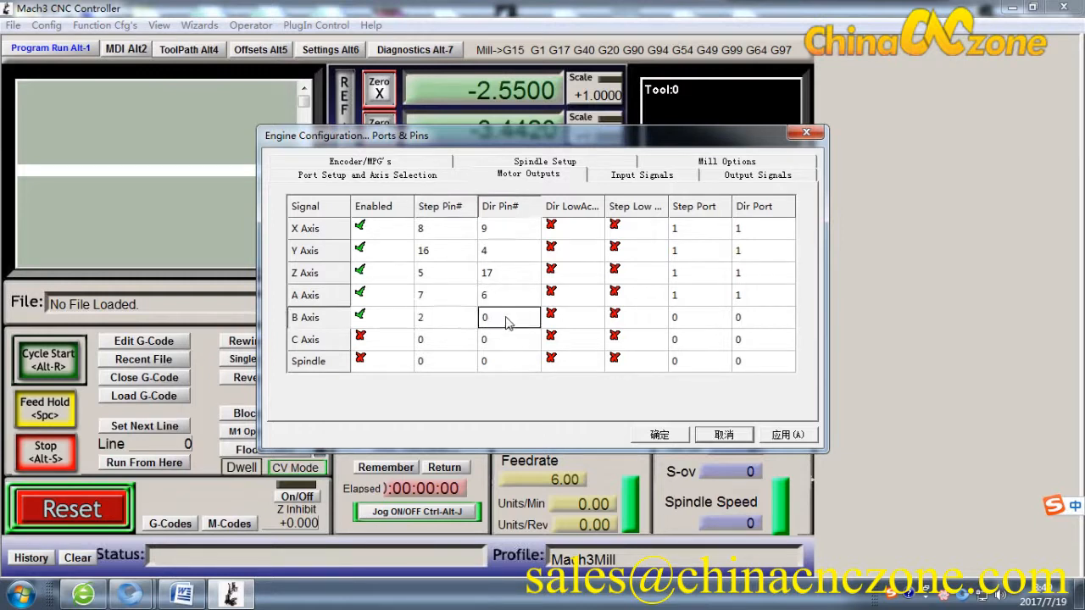
{"action": "type", "text": "3"}
{"action": "left_click", "coordinate": [181, 593]}
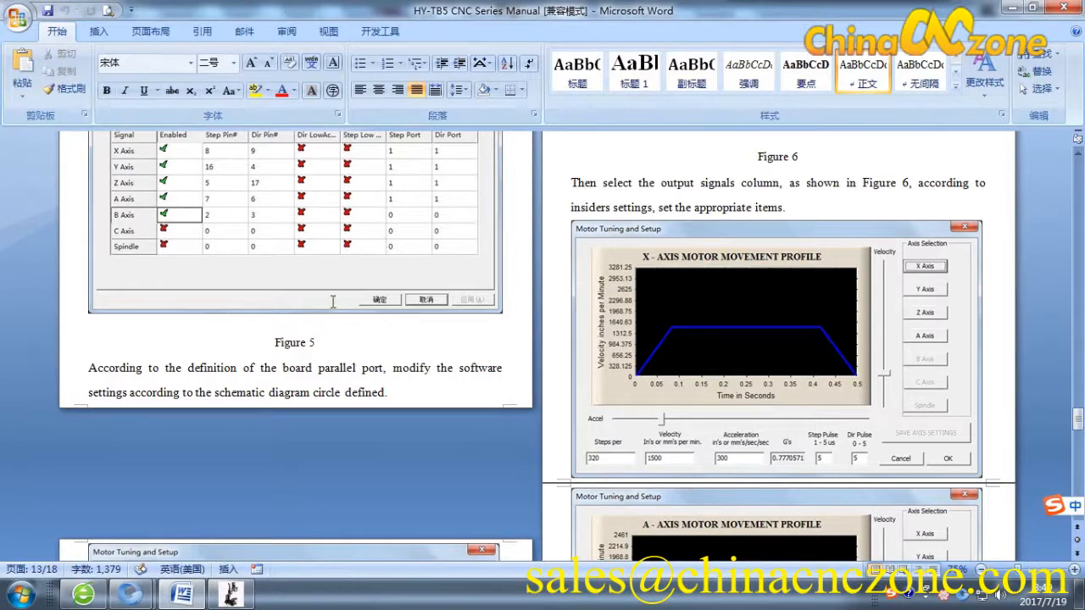
{"action": "left_click", "coordinate": [183, 600]}
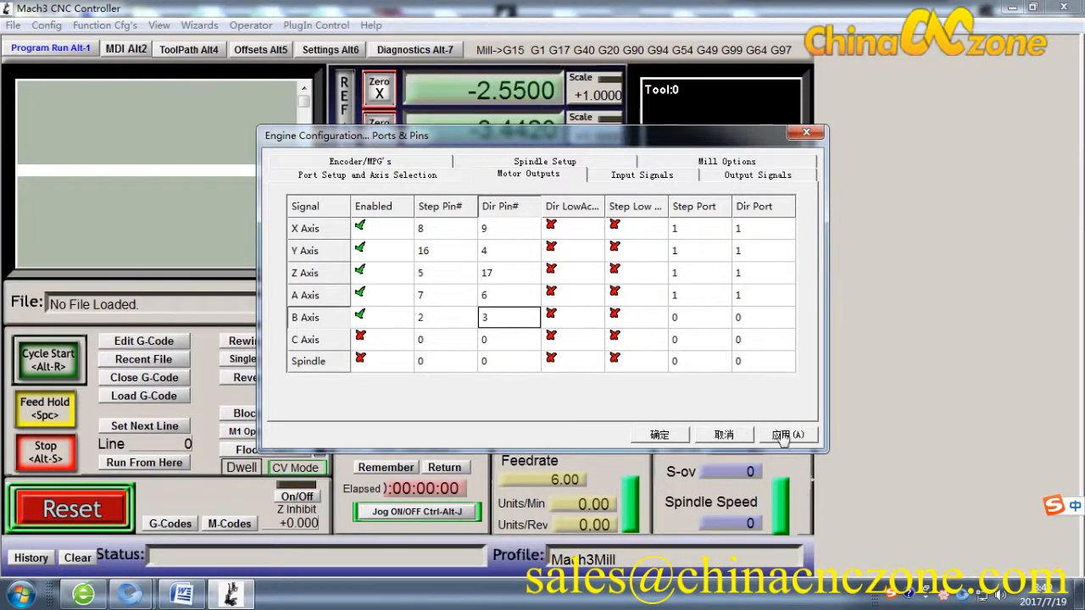
Look up the output signals figure in the Word manual and enable the Enable1 through Enable5 output signals
{"action": "left_click", "coordinate": [649, 175]}
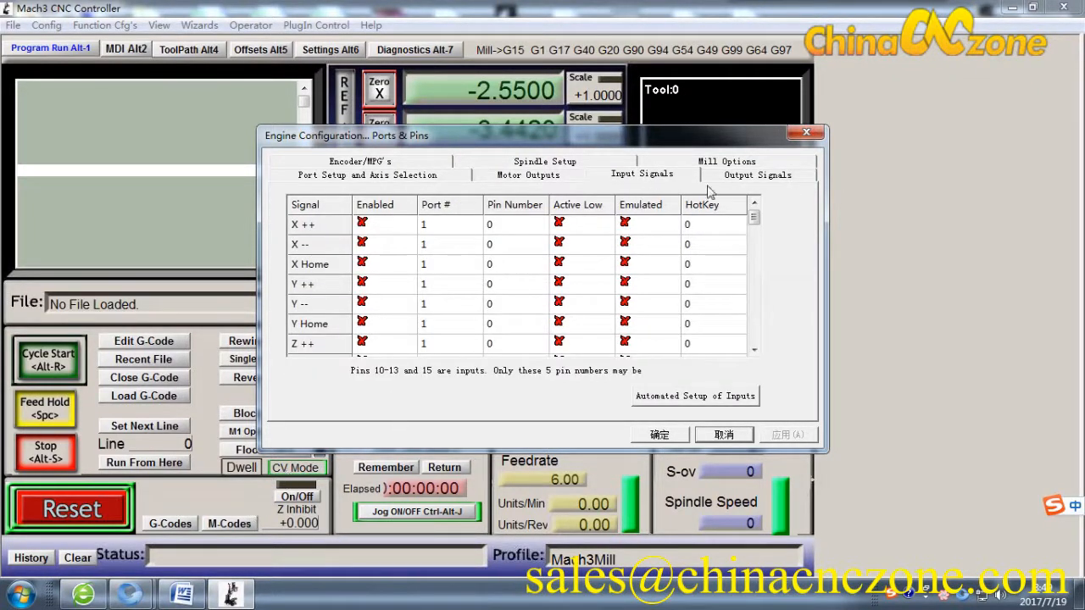
{"action": "left_click", "coordinate": [738, 176]}
{"action": "left_click", "coordinate": [204, 593]}
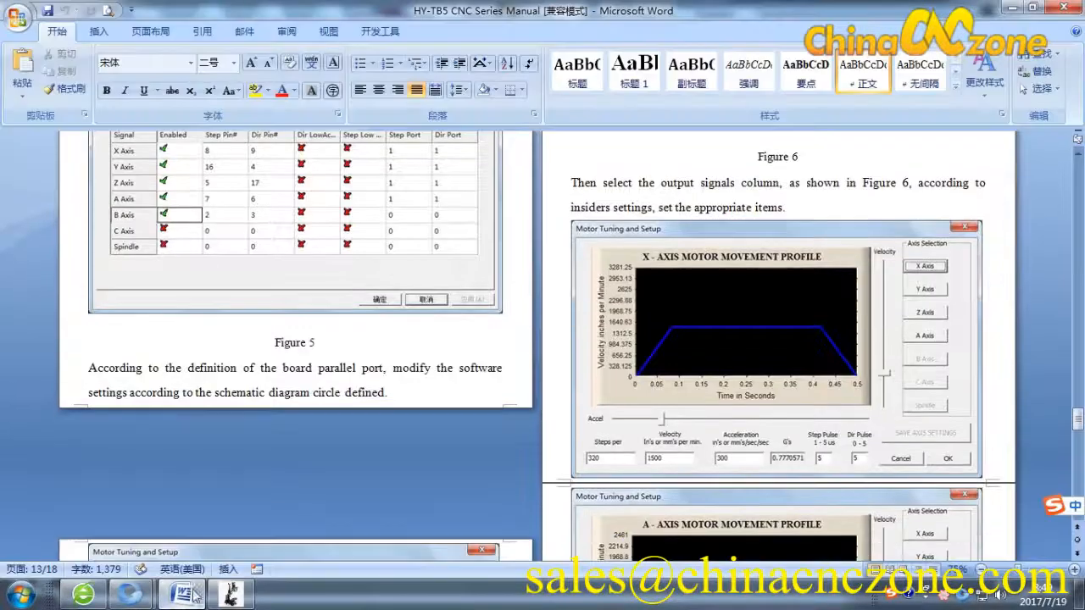
{"action": "scroll", "coordinate": [862, 336], "scroll_direction": "up", "scroll_amount": 6}
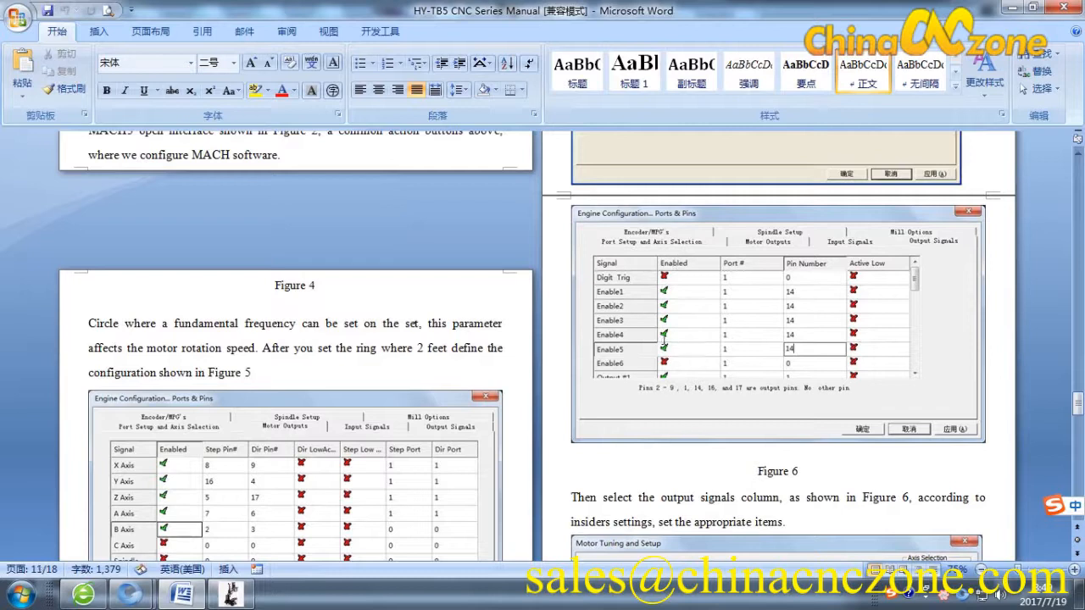
{"action": "left_click", "coordinate": [196, 600]}
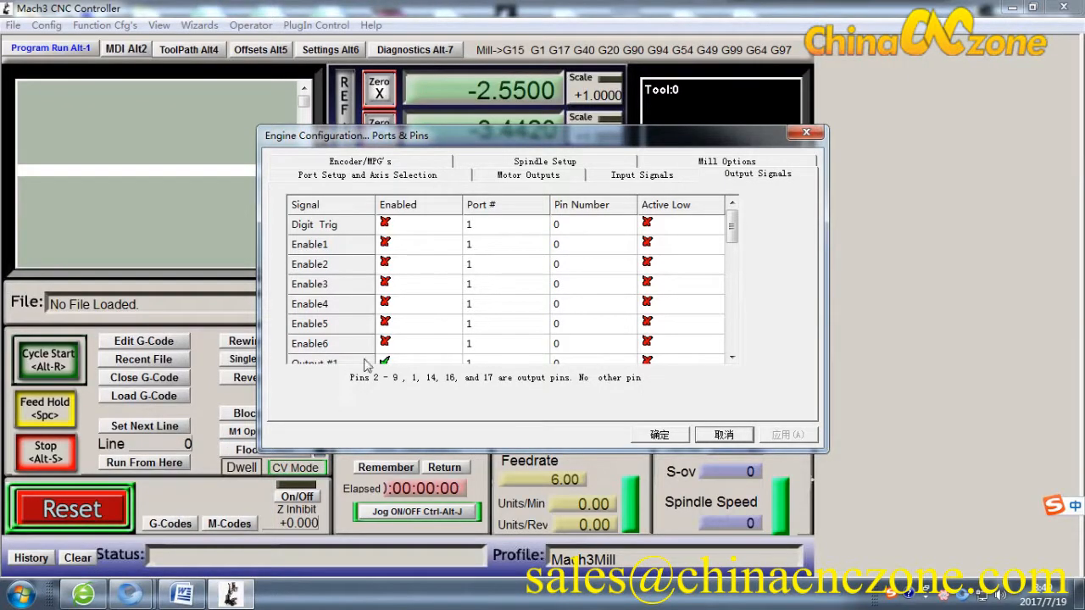
{"action": "left_click", "coordinate": [394, 246]}
{"action": "left_click", "coordinate": [393, 264]}
{"action": "left_click", "coordinate": [394, 284]}
{"action": "left_click", "coordinate": [395, 304]}
{"action": "left_click", "coordinate": [395, 324]}
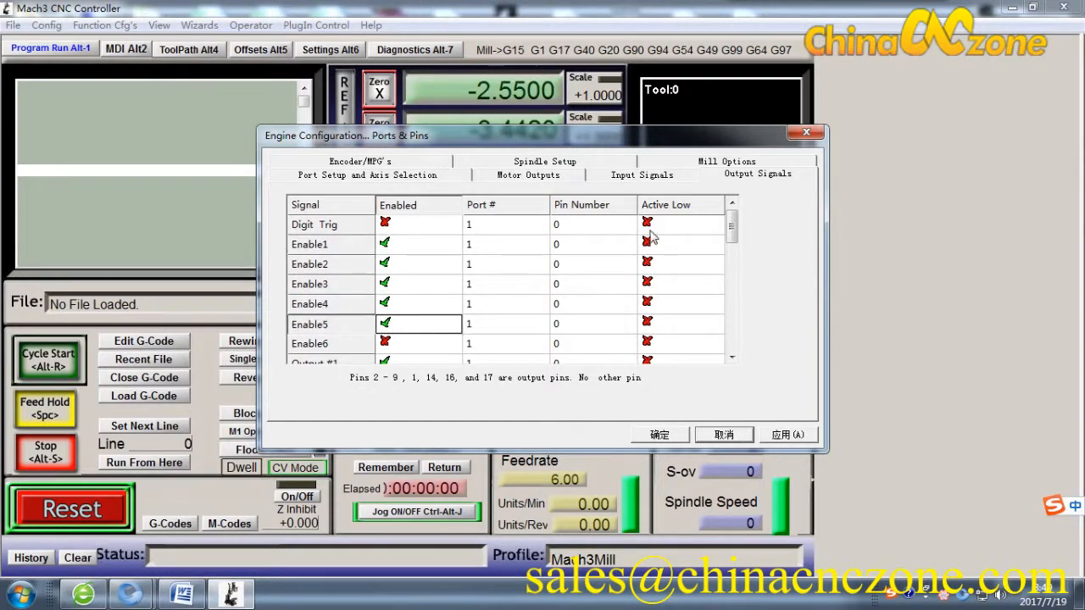
Set the pin number to 14 for the output signals Enable1 through Enable5
{"action": "left_click", "coordinate": [574, 245]}
{"action": "left_click", "coordinate": [573, 246]}
{"action": "type", "text": "14"}
{"action": "left_click", "coordinate": [574, 264]}
{"action": "type", "text": "14"}
{"action": "left_click", "coordinate": [570, 286]}
{"action": "type", "text": "1"}
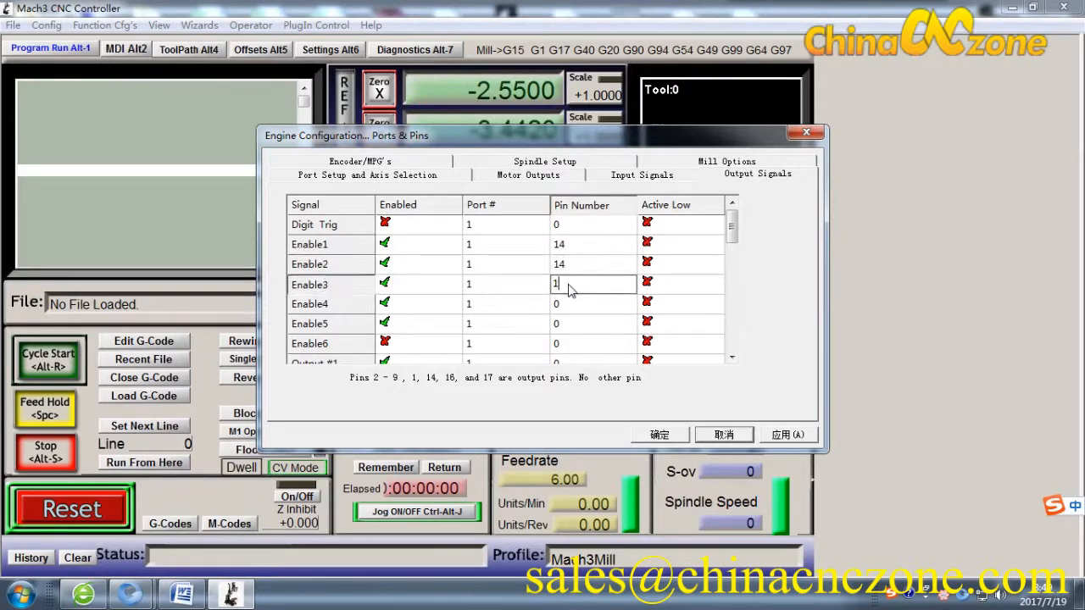
{"action": "left_click", "coordinate": [572, 305]}
{"action": "type", "text": "14"}
{"action": "left_click", "coordinate": [573, 325]}
{"action": "type", "text": "14"}
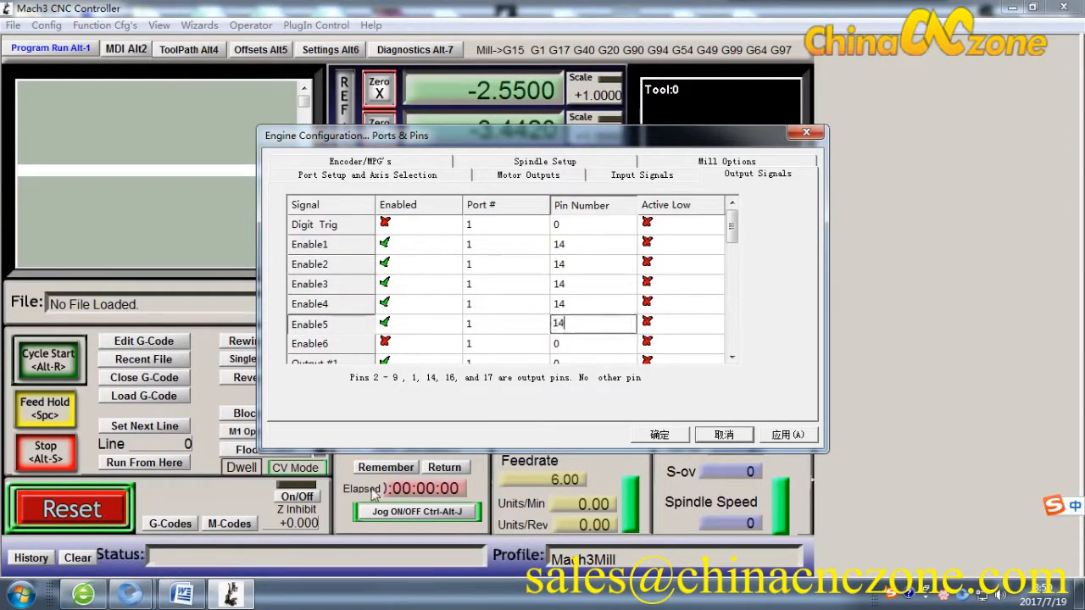
Compare the output signals with the manual, then apply and close the Ports & Pins configuration
{"action": "left_click", "coordinate": [188, 599]}
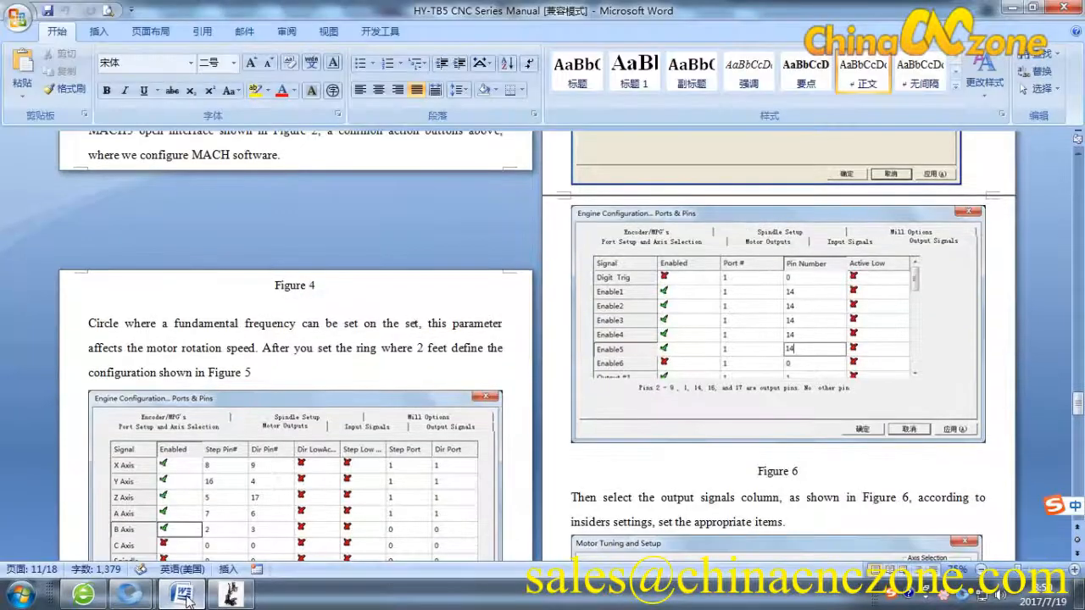
{"action": "left_click", "coordinate": [188, 599]}
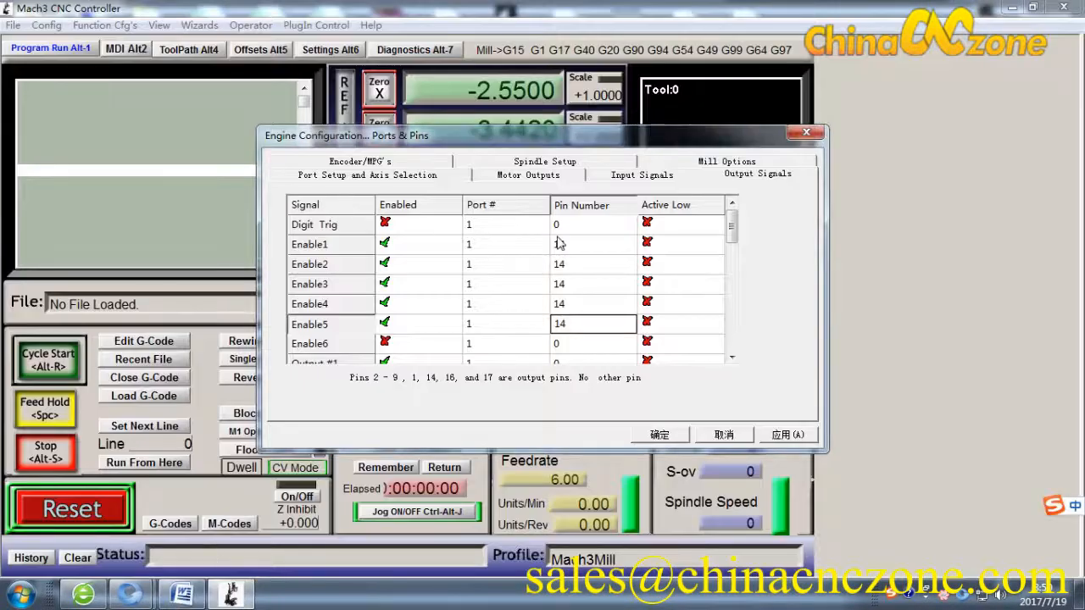
{"action": "left_click", "coordinate": [781, 436]}
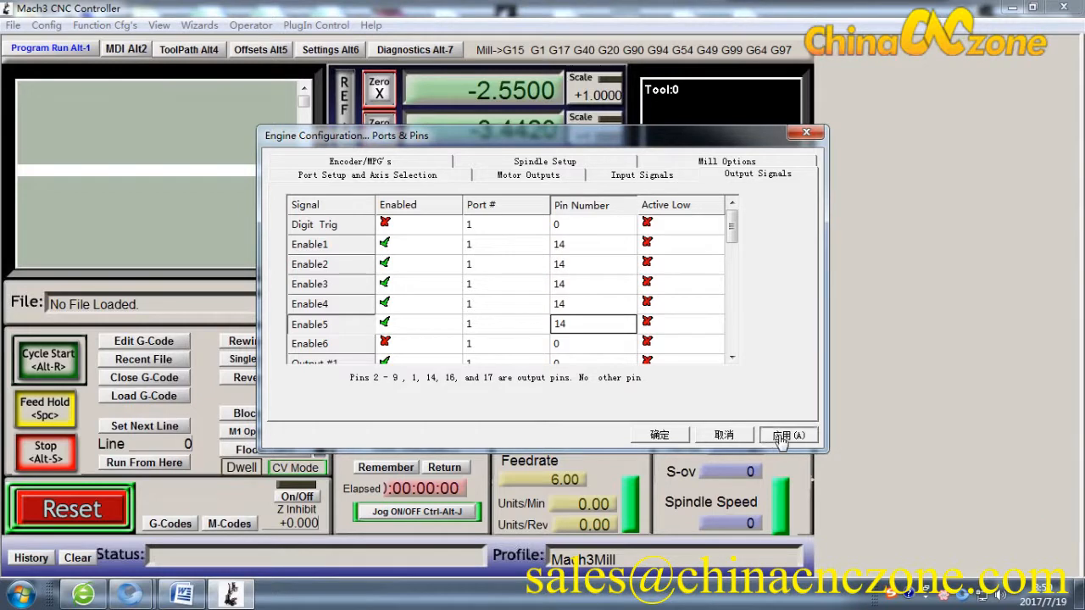
{"action": "left_click", "coordinate": [658, 435]}
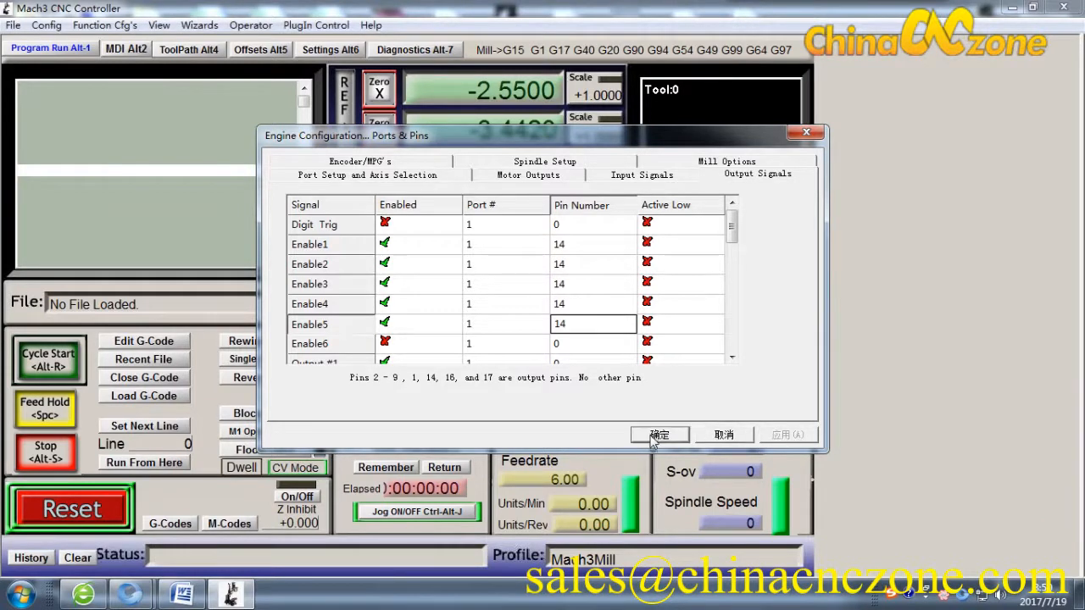
{"action": "left_click", "coordinate": [72, 509]}
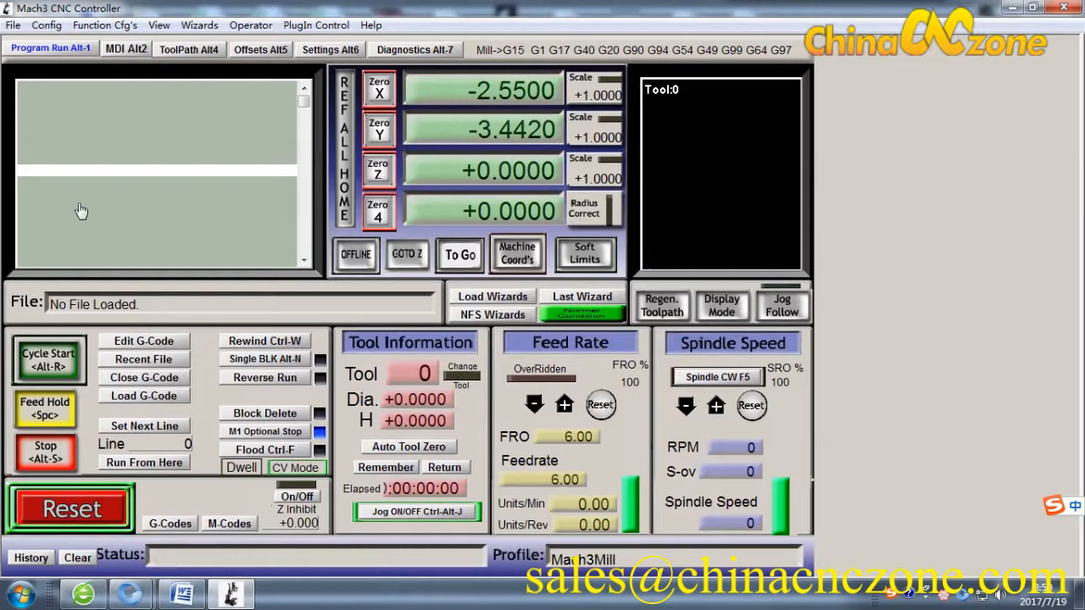
Open the motor tuning setup and look up the X-axis motor tuning figure in the Word manual
{"action": "left_click", "coordinate": [47, 25]}
{"action": "left_click", "coordinate": [81, 78]}
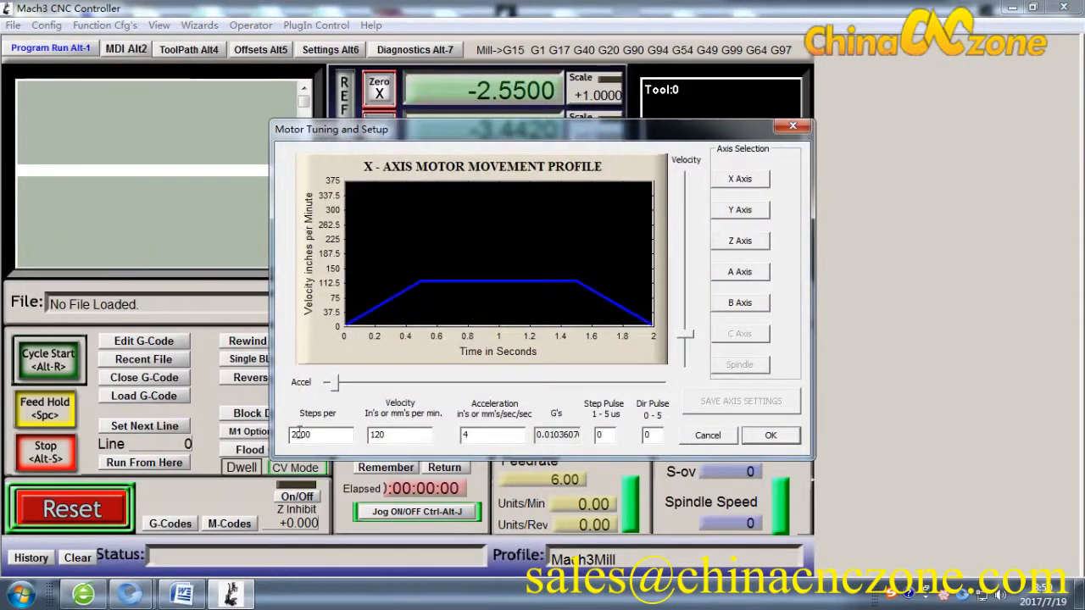
{"action": "left_click", "coordinate": [185, 591]}
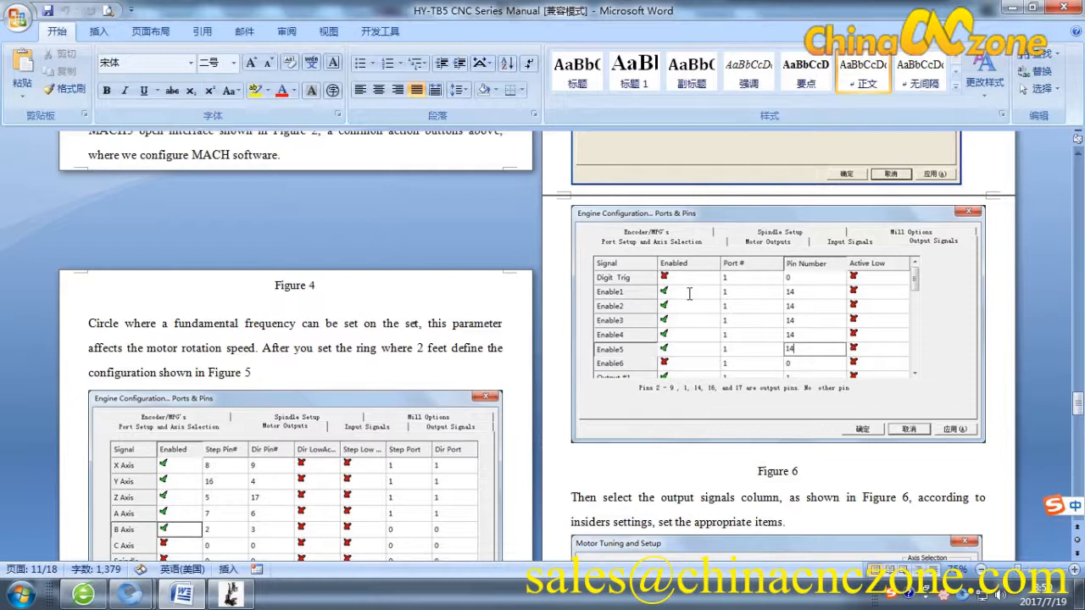
{"action": "scroll", "coordinate": [689, 294], "scroll_direction": "down", "scroll_amount": 6}
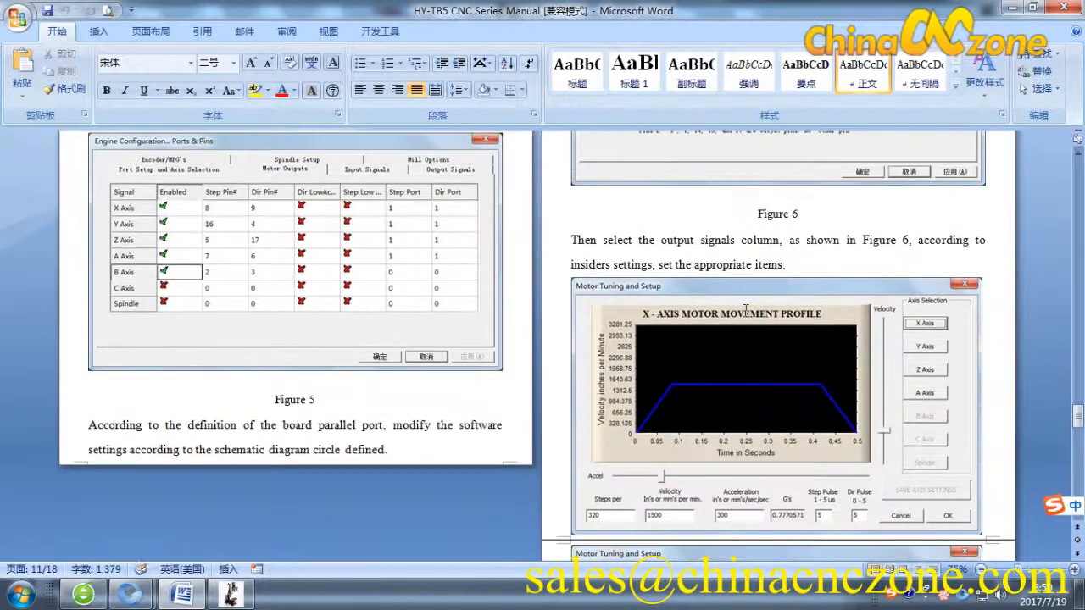
{"action": "scroll", "coordinate": [746, 309], "scroll_direction": "down", "scroll_amount": 1}
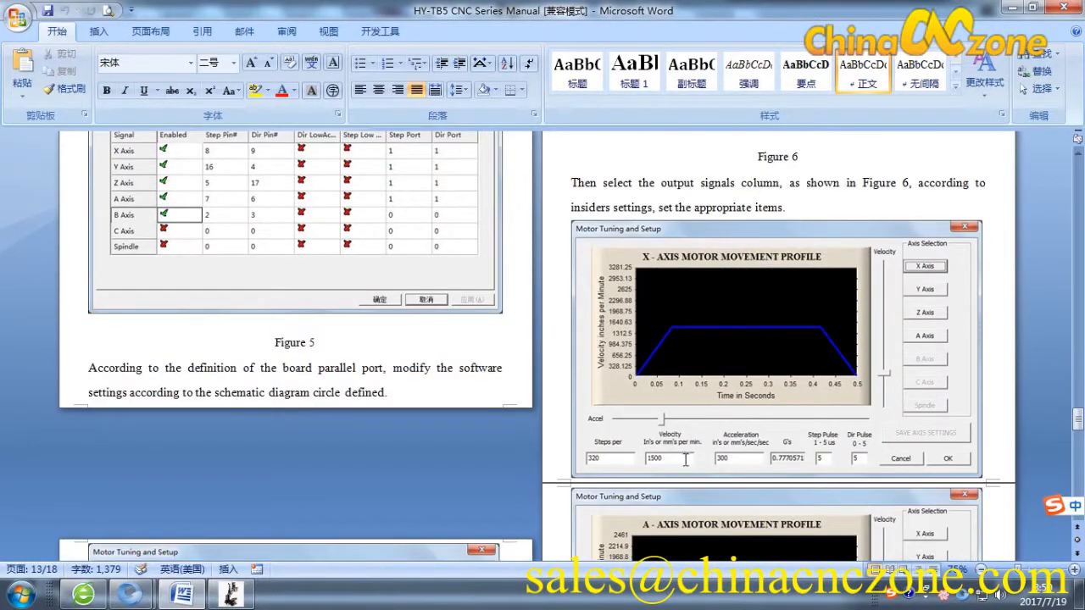
Back in Mach3, set the X axis steps per unit to 320 and its velocity to 1500
{"action": "left_click", "coordinate": [230, 591]}
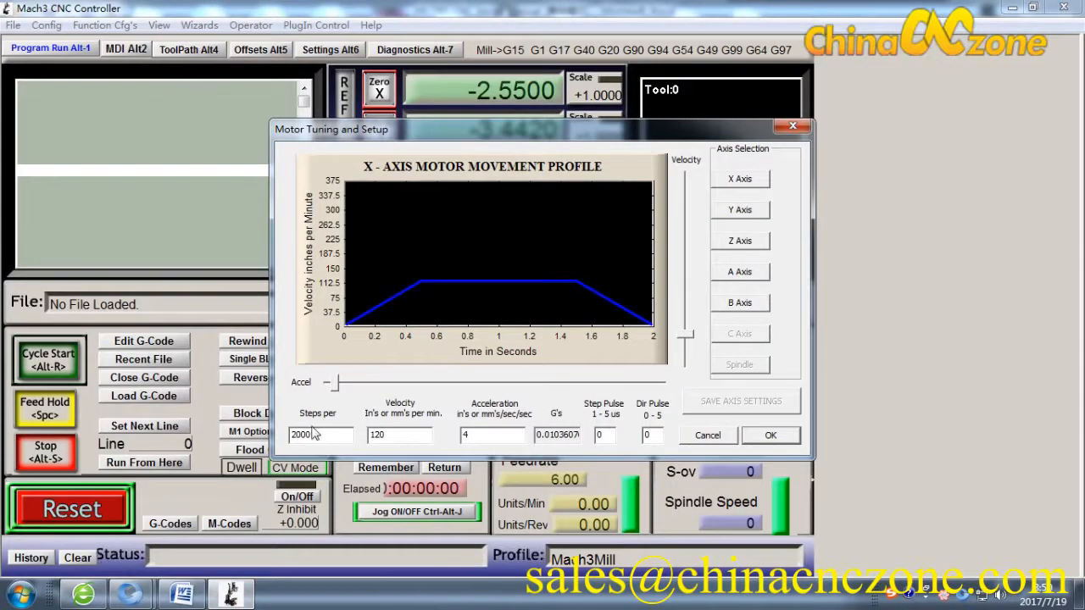
{"action": "left_click_drag", "start_coordinate": [333, 441], "coordinate": [293, 441]}
{"action": "type", "text": "320"}
{"action": "key", "text": "Tab"}
{"action": "type", "text": "1500"}
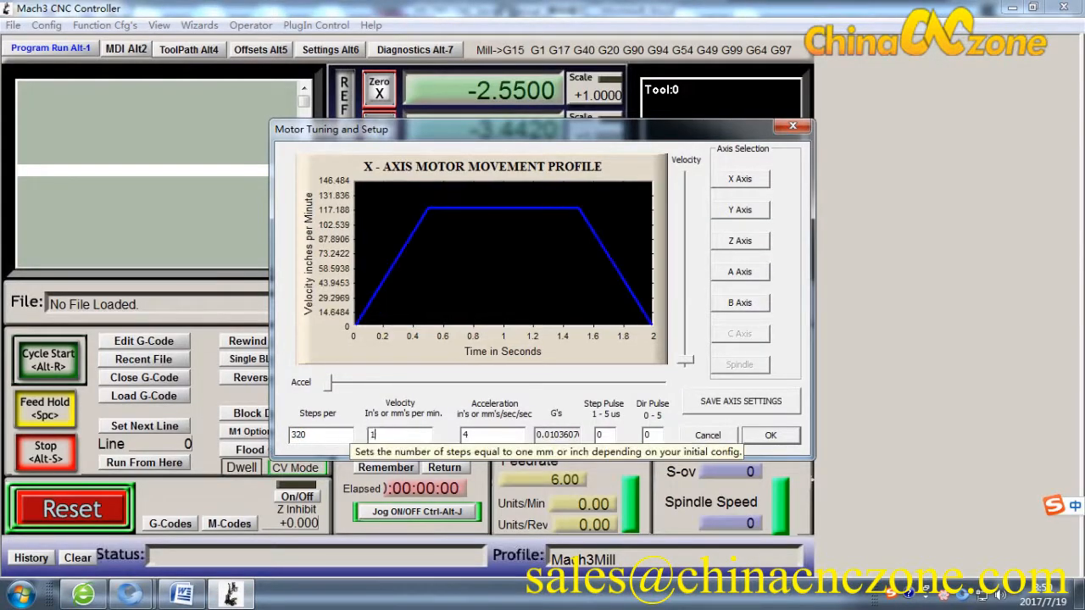
Following the manual, set the X axis acceleration to 300 and both step and dir pulse to 5, and save the axis settings
{"action": "left_click_drag", "start_coordinate": [463, 435], "coordinate": [516, 435]}
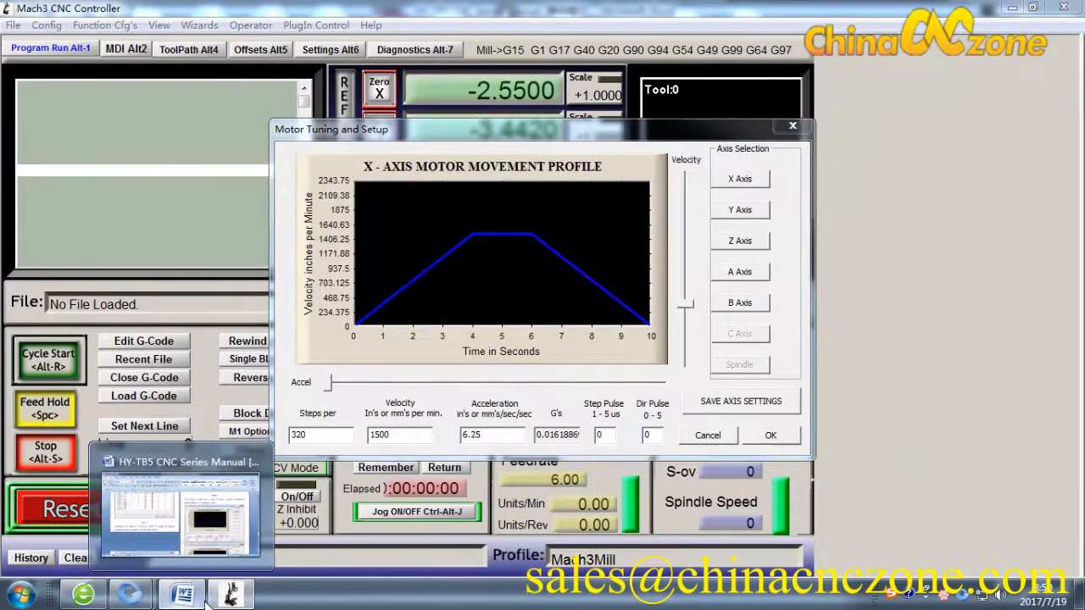
{"action": "left_click", "coordinate": [180, 594]}
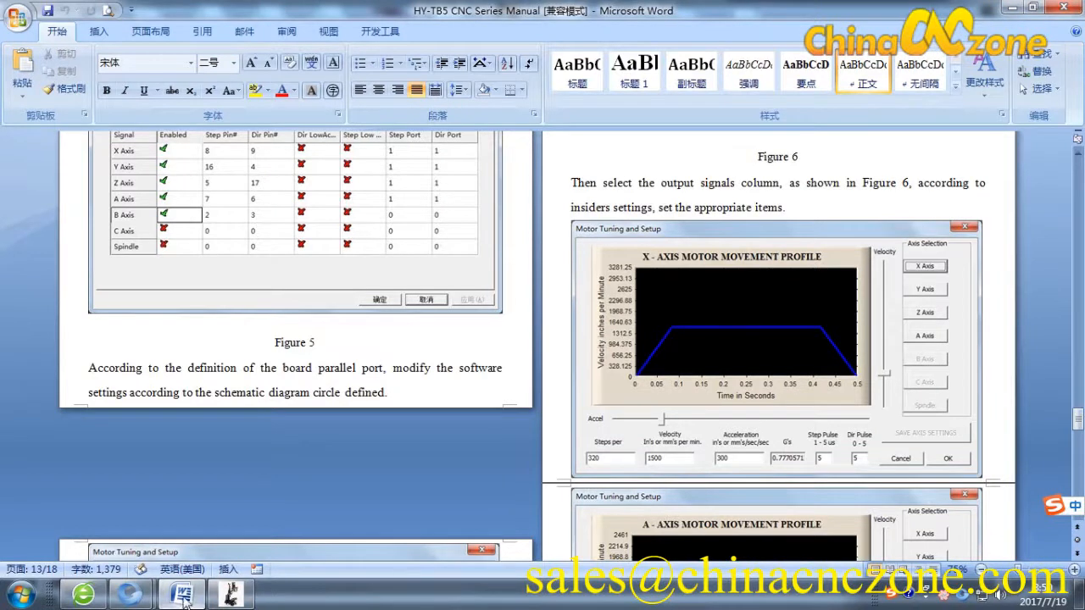
{"action": "left_click", "coordinate": [231, 594]}
{"action": "type", "text": "300"}
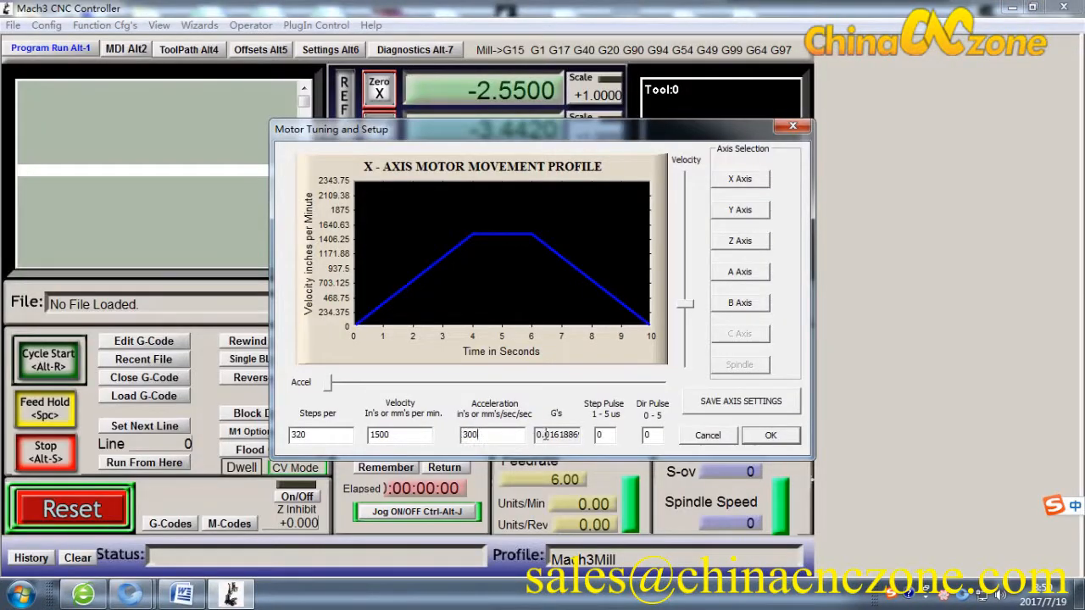
{"action": "double_click", "coordinate": [604, 435]}
{"action": "type", "text": "5"}
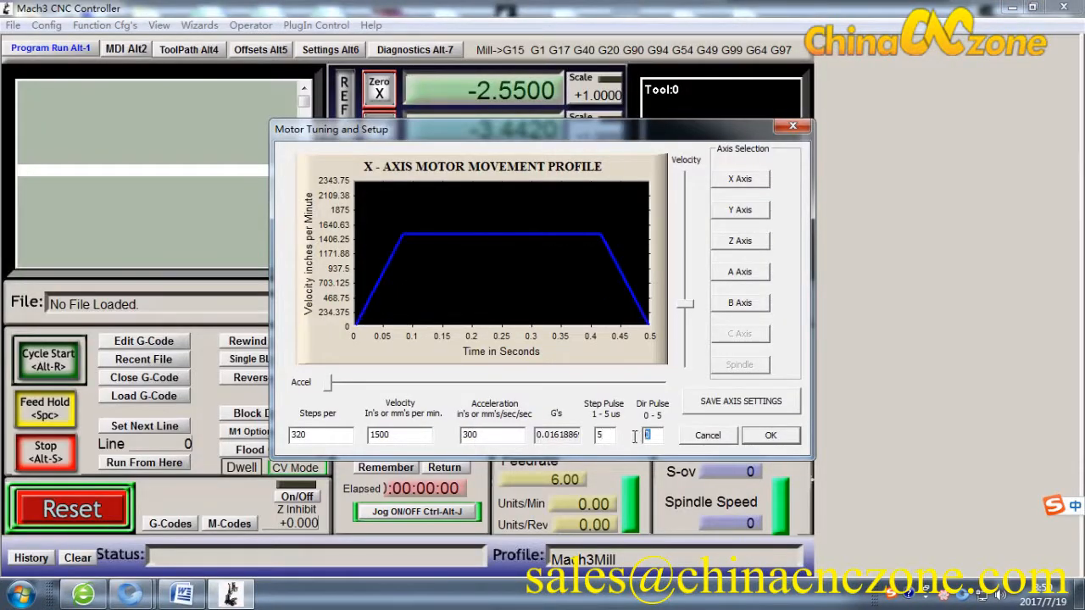
{"action": "left_click", "coordinate": [723, 405]}
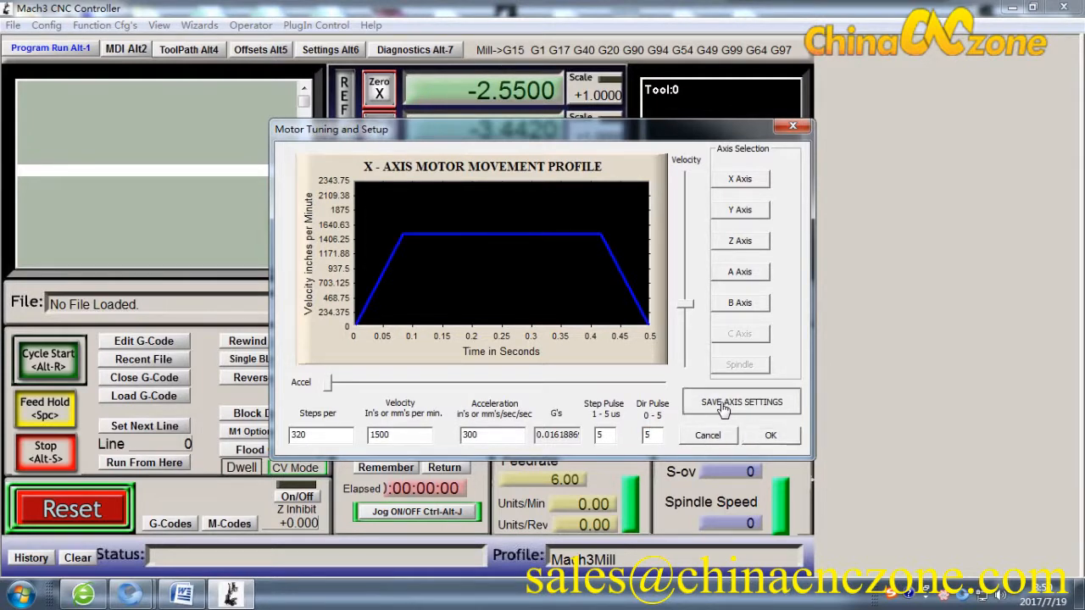
Set the Y axis to 320 steps per unit, velocity 1500 and acceleration 300, and save the axis settings
{"action": "left_click", "coordinate": [739, 210]}
{"action": "left_click_drag", "start_coordinate": [332, 434], "coordinate": [252, 440]}
{"action": "type", "text": "320"}
{"action": "key", "text": "Tab"}
{"action": "type", "text": "1500"}
{"action": "double_click", "coordinate": [477, 434]}
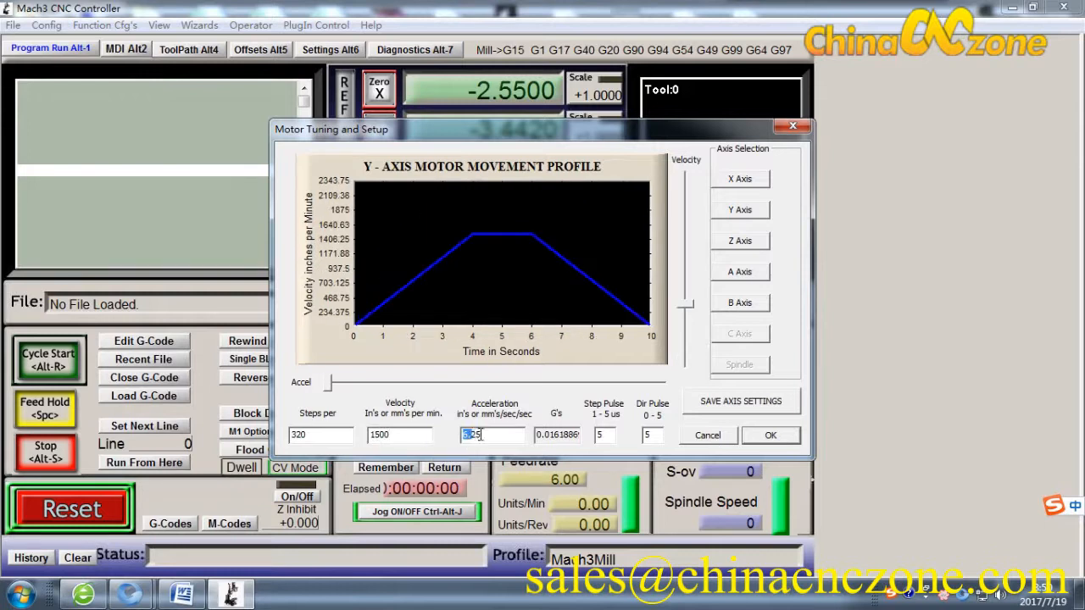
{"action": "type", "text": "3"}
{"action": "left_click", "coordinate": [709, 407]}
Set the Z axis to 320 steps per unit, velocity 1500 and acceleration 300, and save the axis settings
{"action": "left_click", "coordinate": [746, 244]}
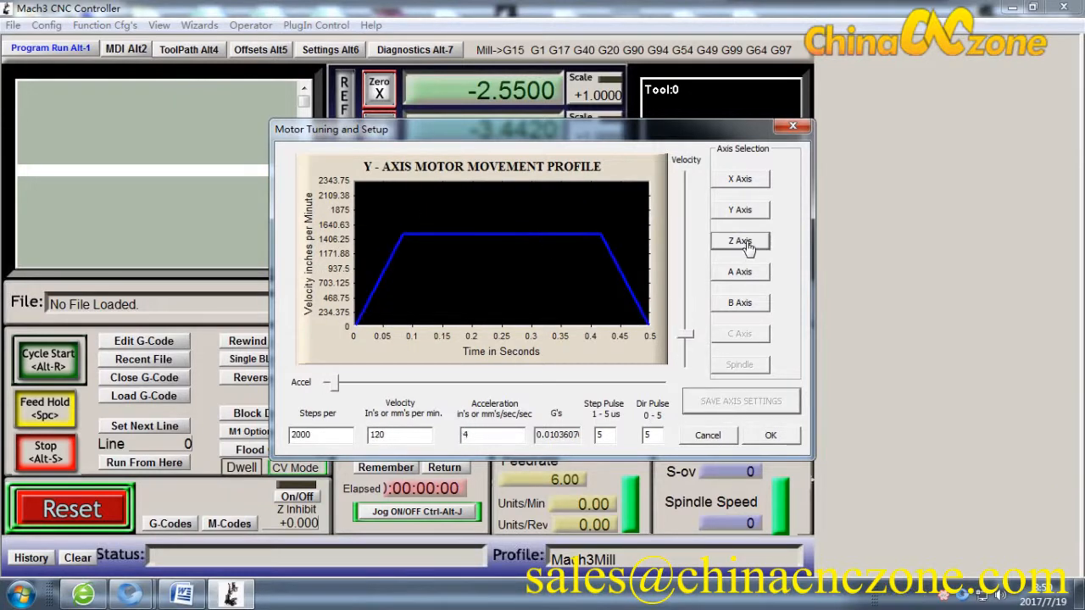
{"action": "double_click", "coordinate": [338, 442]}
{"action": "type", "text": "320"}
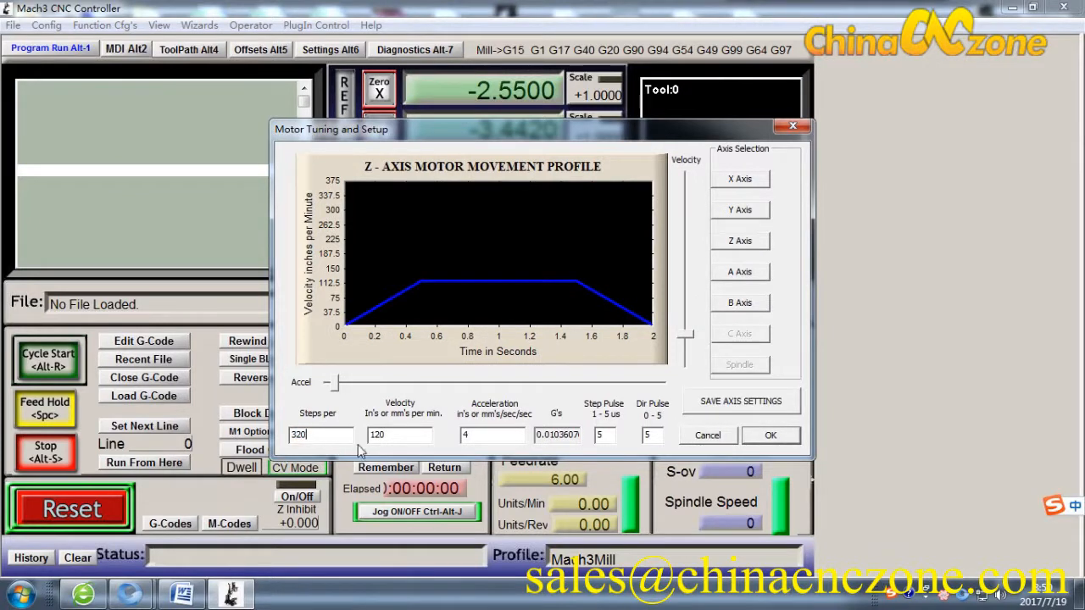
{"action": "double_click", "coordinate": [374, 435]}
{"action": "type", "text": "150"}
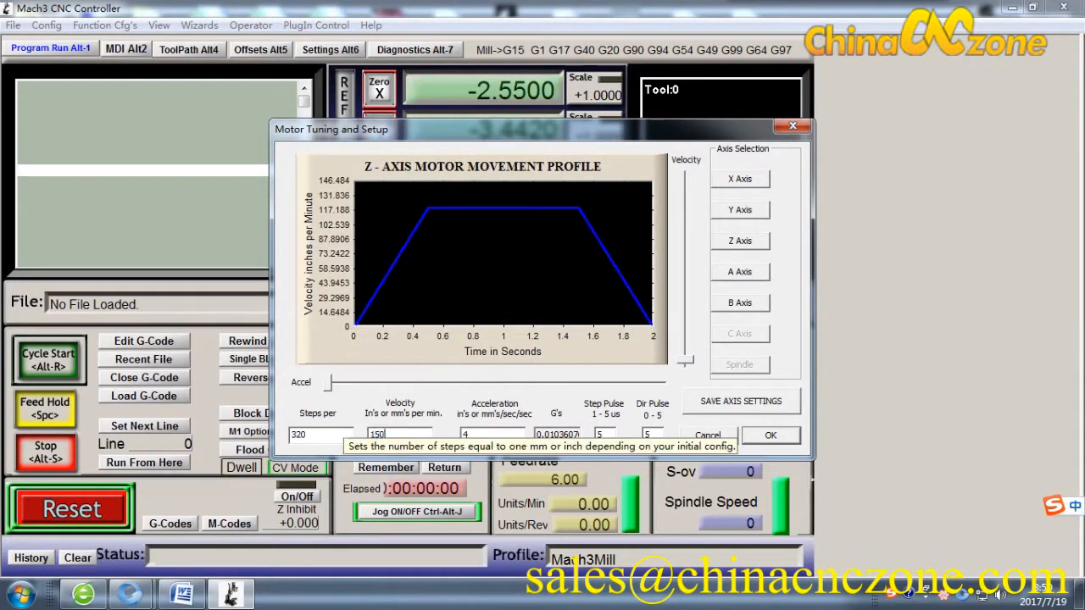
{"action": "type", "text": "0"}
{"action": "left_click", "coordinate": [464, 436]}
{"action": "type", "text": "300"}
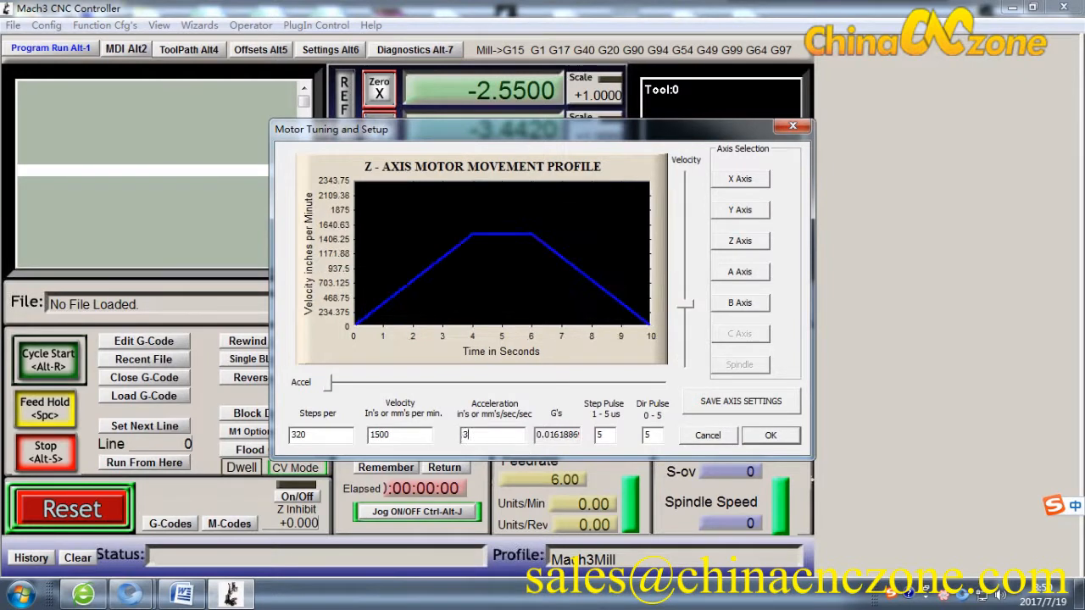
{"action": "left_click", "coordinate": [715, 402]}
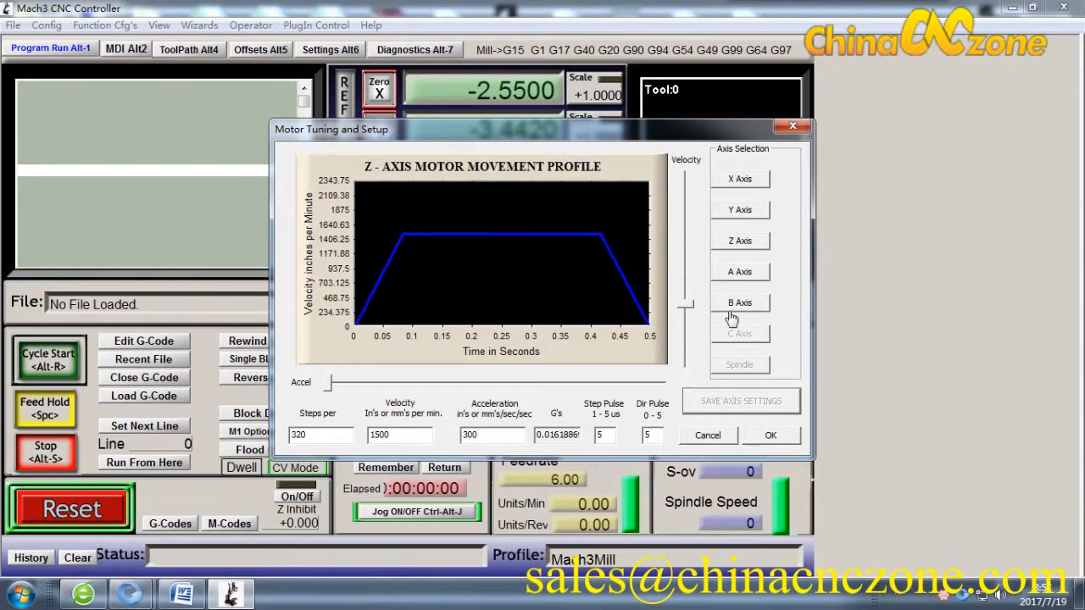
Set the A axis to 26.666 steps per unit, velocity 1000 and acceleration 300, and save the axis settings
{"action": "left_click", "coordinate": [739, 271]}
{"action": "double_click", "coordinate": [343, 431]}
{"action": "type", "text": "26.666"}
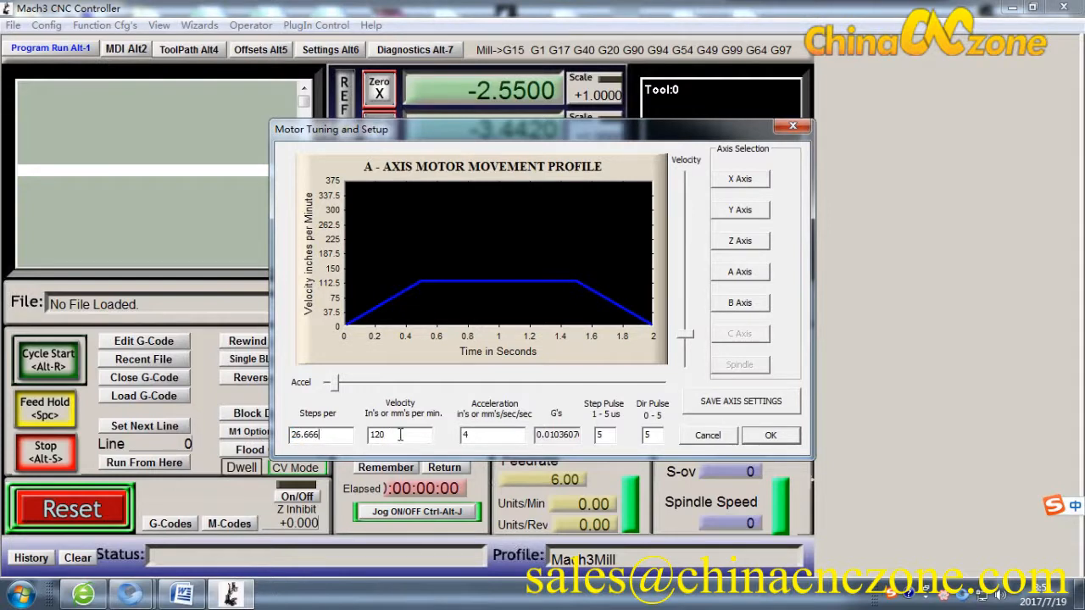
{"action": "double_click", "coordinate": [400, 435]}
{"action": "type", "text": "1000"}
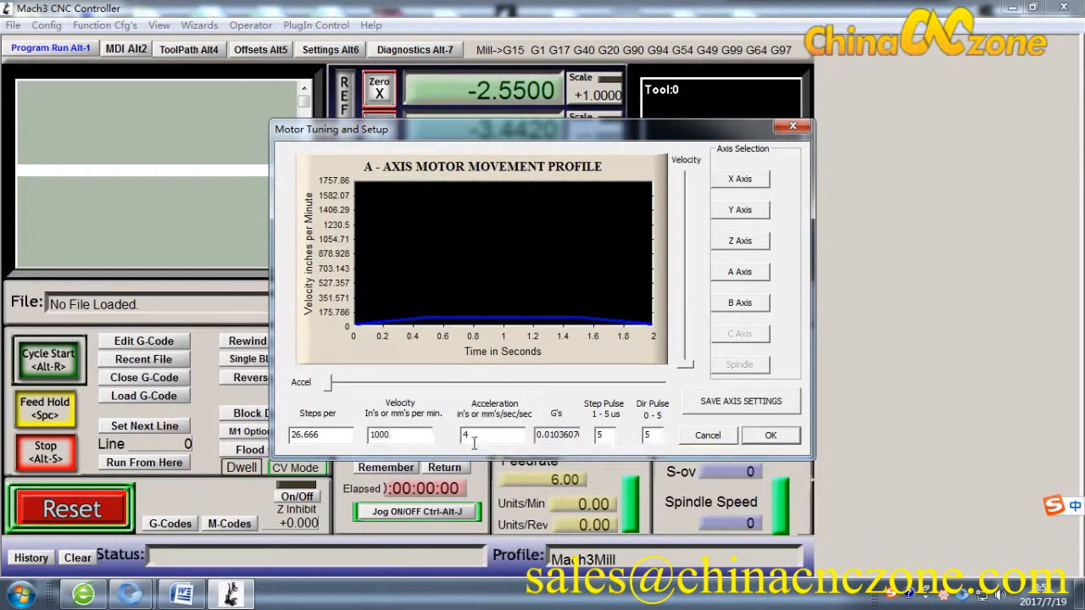
{"action": "left_click_drag", "start_coordinate": [474, 439], "coordinate": [551, 442]}
{"action": "type", "text": "300"}
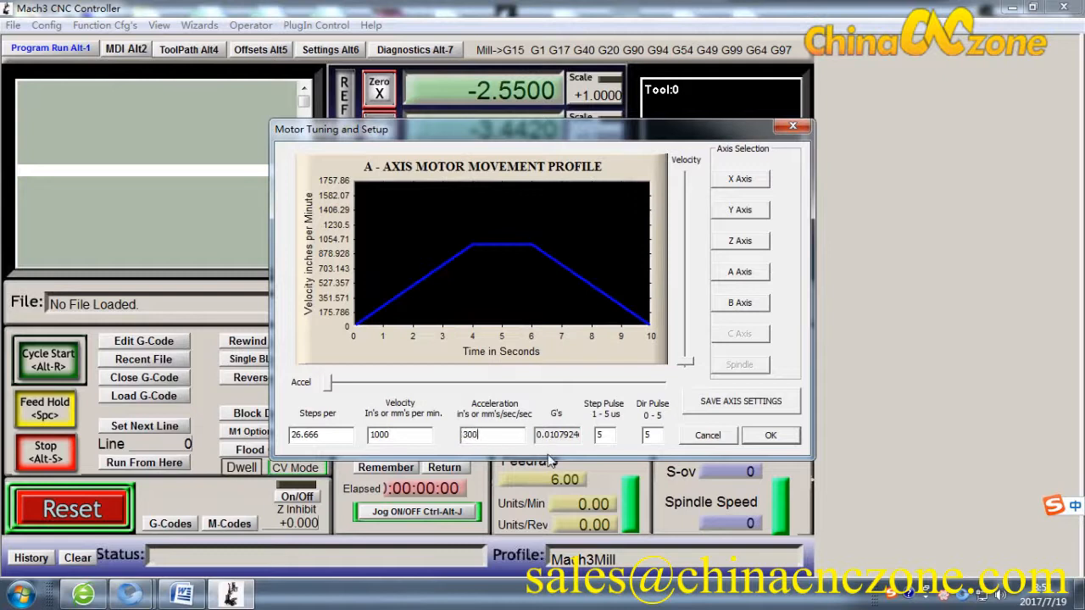
{"action": "left_click", "coordinate": [716, 408]}
Set the B axis to 26.666 steps per unit, velocity 1000 and acceleration 300, save it and close motor tuning
{"action": "left_click", "coordinate": [739, 303]}
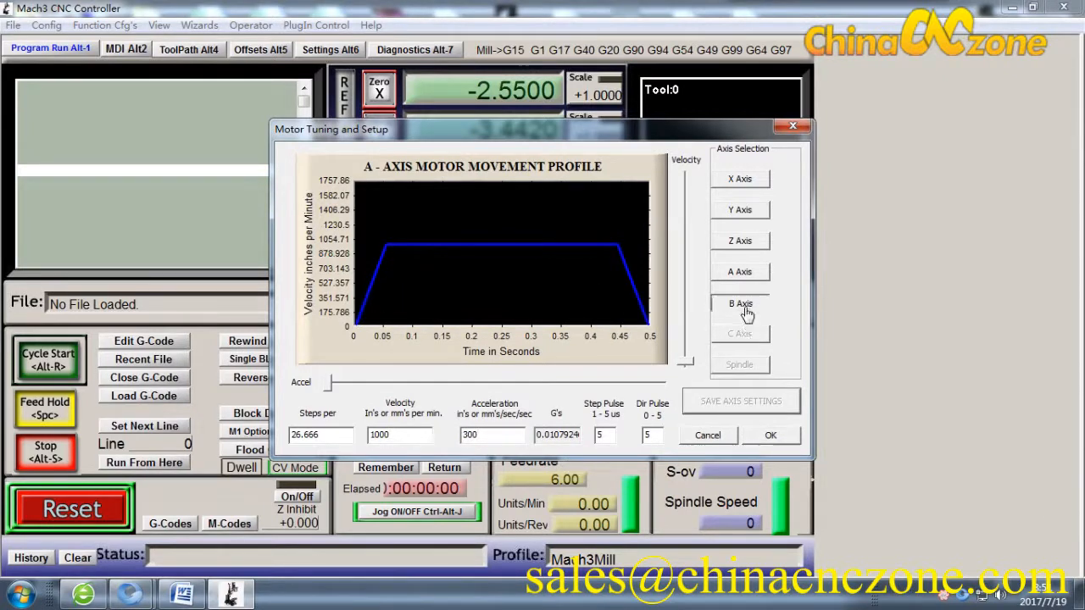
{"action": "type", "text": "26"}
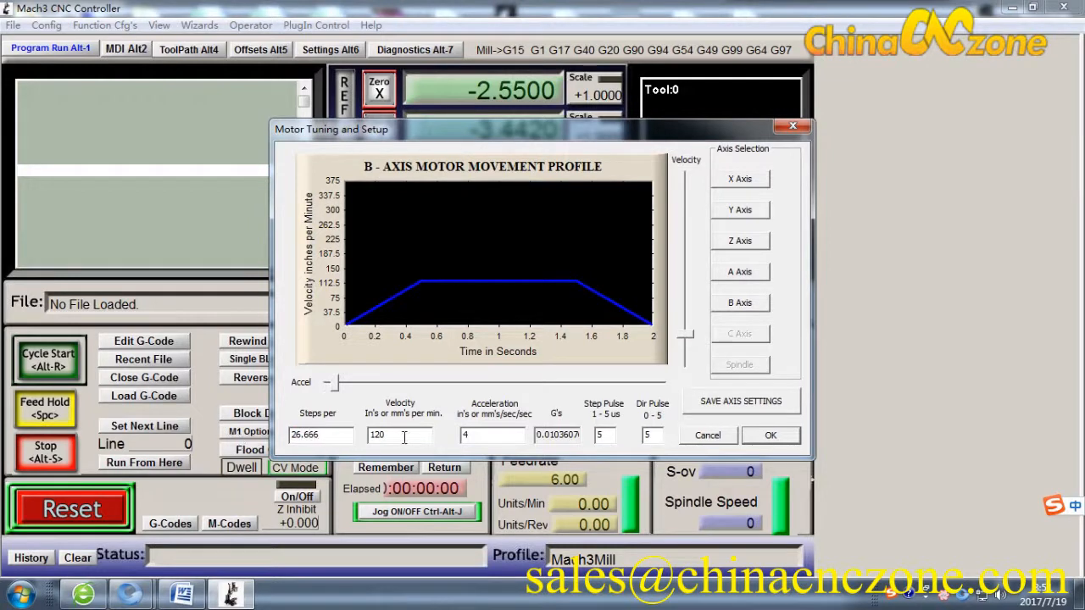
{"action": "double_click", "coordinate": [404, 436]}
{"action": "type", "text": "1000"}
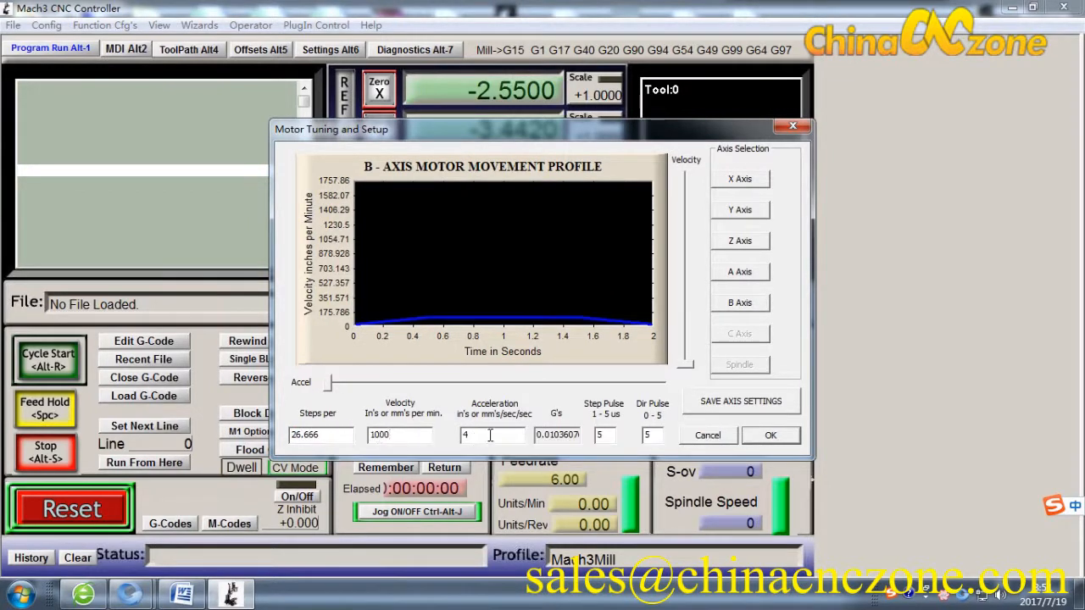
{"action": "double_click", "coordinate": [464, 437]}
{"action": "type", "text": "300"}
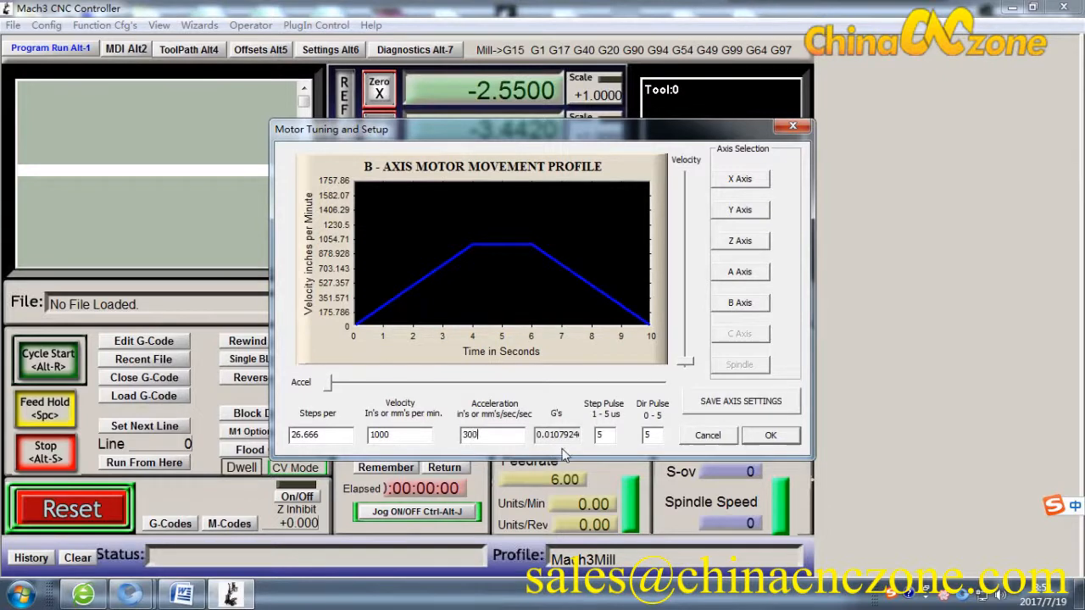
{"action": "left_click", "coordinate": [700, 403]}
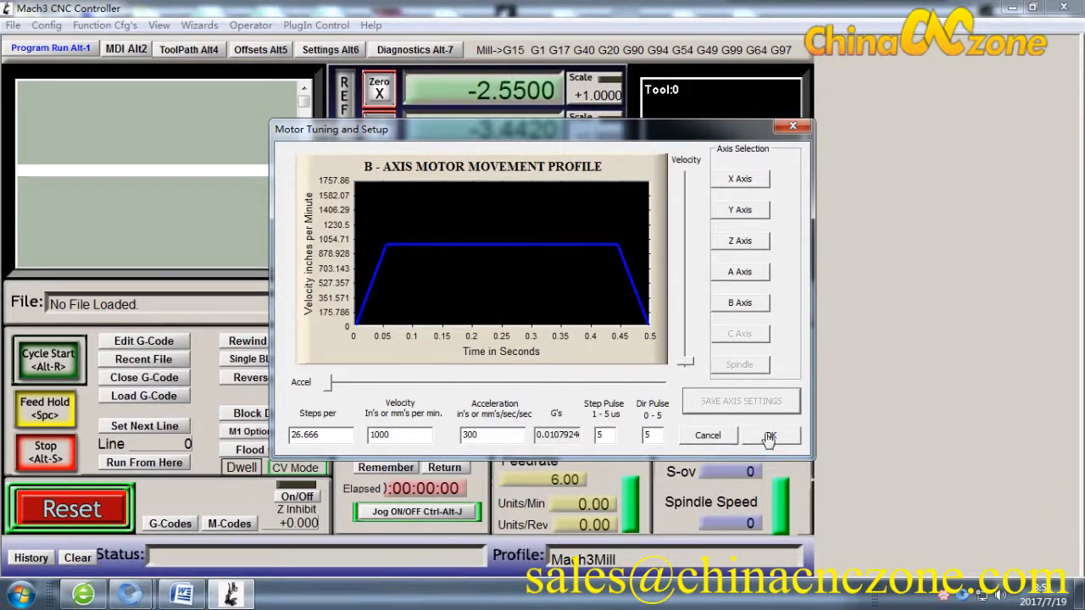
{"action": "left_click", "coordinate": [765, 437]}
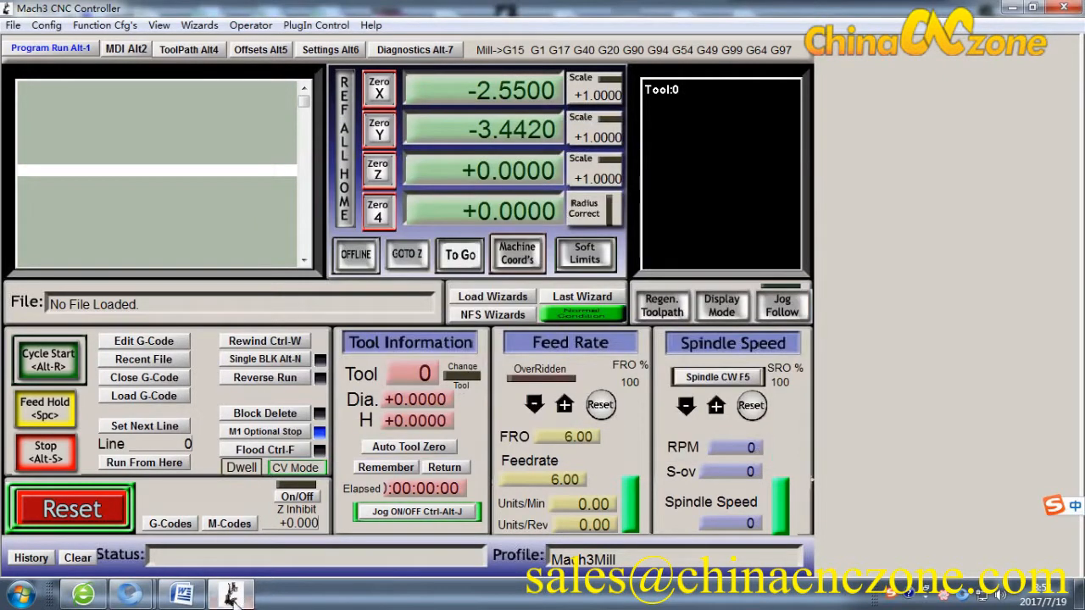
Review the Y, Z and A axis motor tuning figures in the Word manual
{"action": "left_click", "coordinate": [181, 593]}
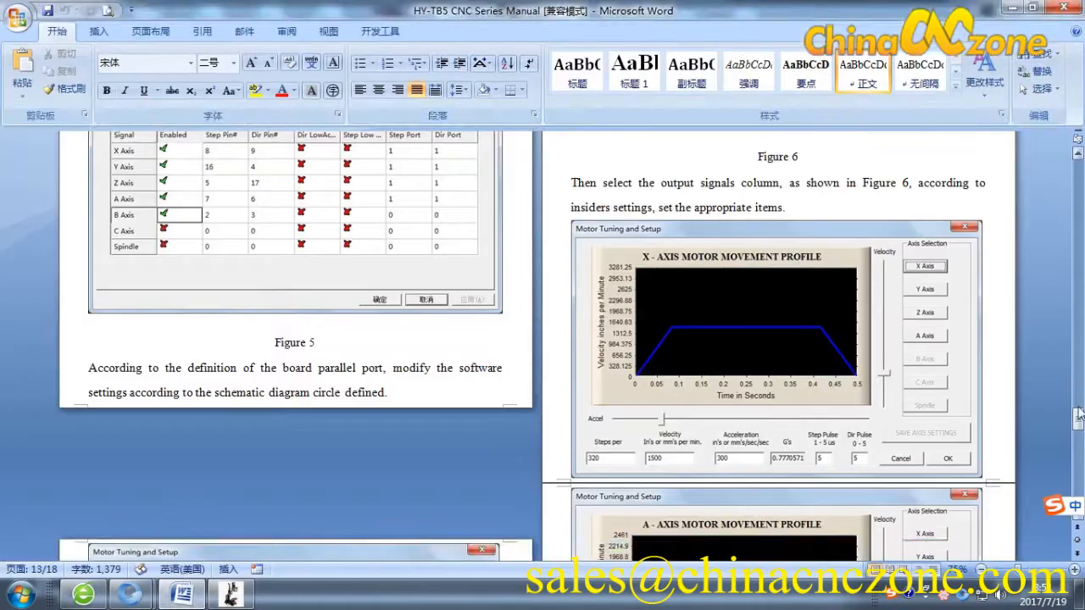
{"action": "left_click_drag", "start_coordinate": [1079, 414], "coordinate": [1081, 424]}
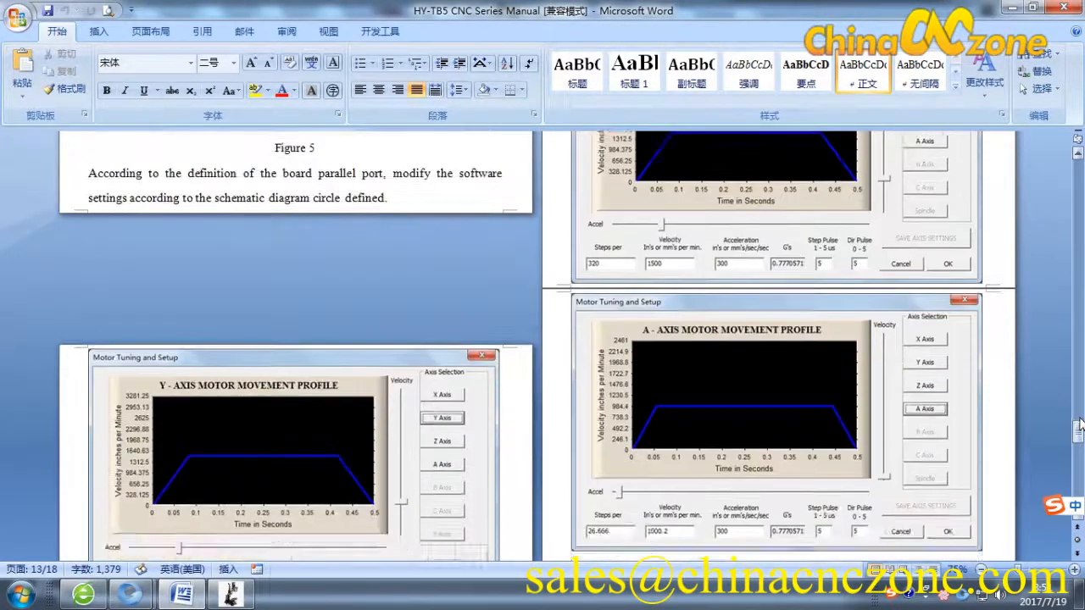
{"action": "scroll", "coordinate": [539, 498], "scroll_direction": "down", "scroll_amount": 2}
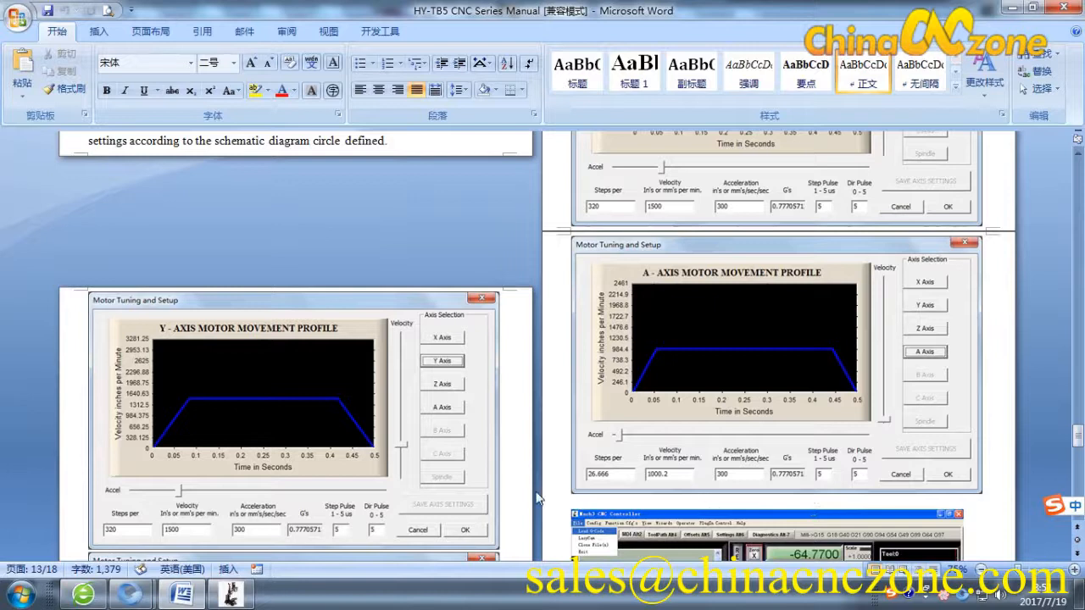
{"action": "scroll", "coordinate": [393, 439], "scroll_direction": "down", "scroll_amount": 7}
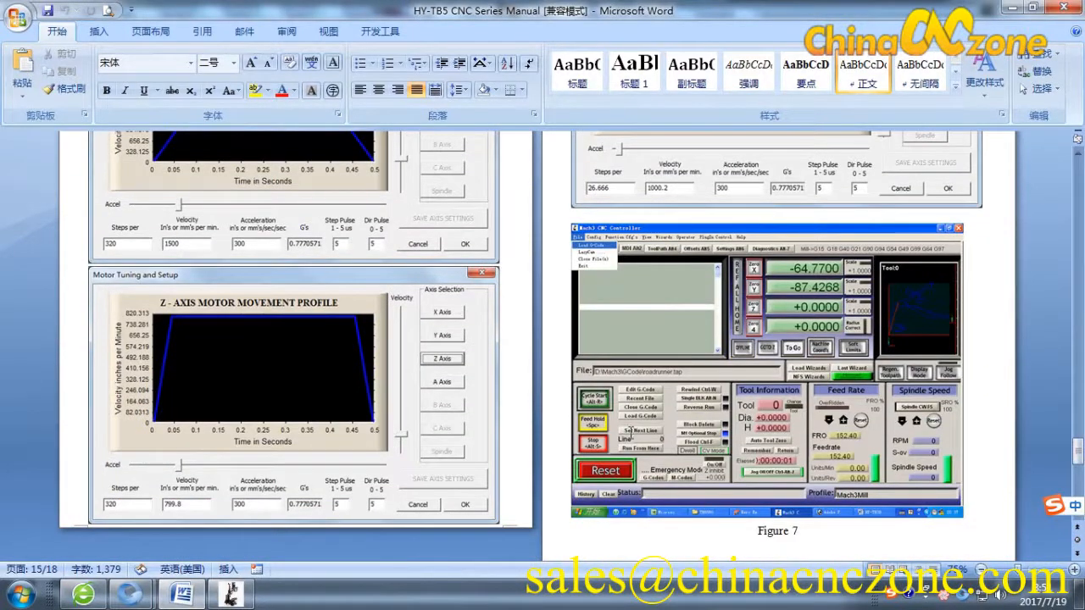
{"action": "scroll", "coordinate": [565, 506], "scroll_direction": "up", "scroll_amount": 5}
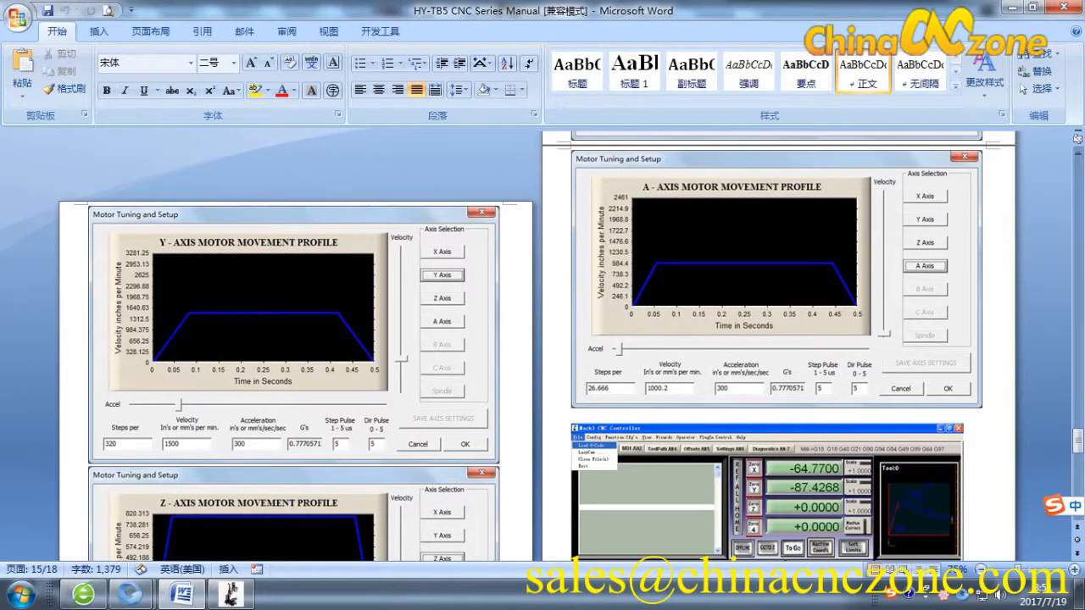
Return to Mach3 and lower the feed rate override to 90 percent
{"action": "left_click", "coordinate": [229, 594]}
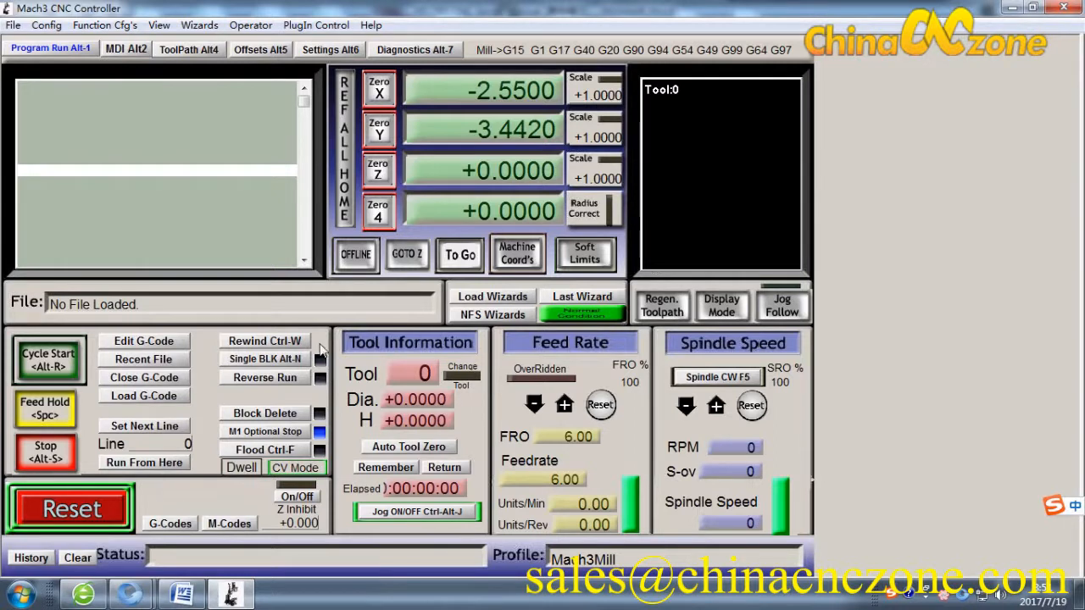
{"action": "key", "text": "ctrl+Down"}
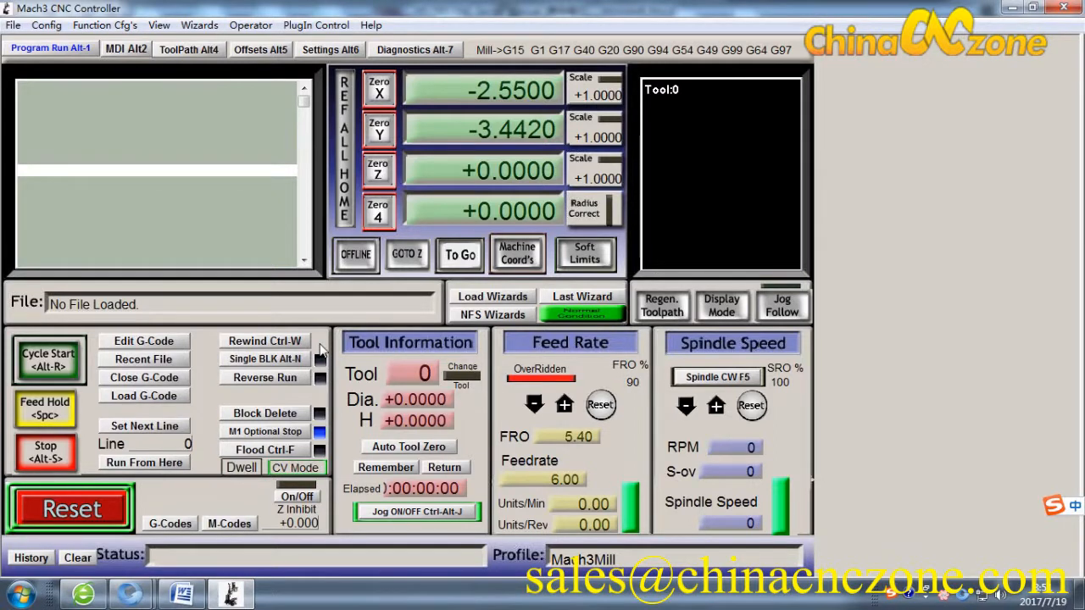